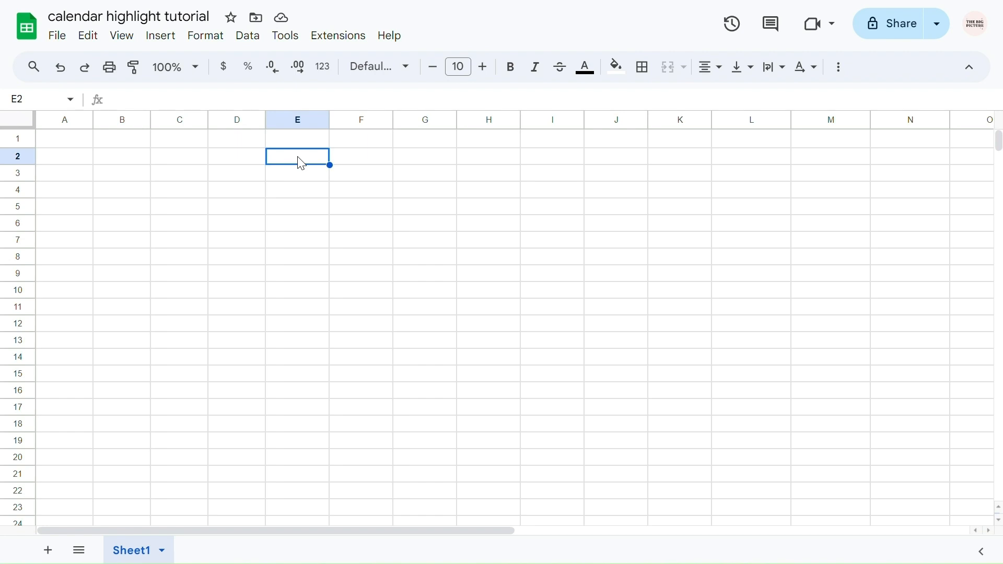
# Step: Add a data validation rule to cell E2 that requires a valid date and rejects invalid input
pyautogui.click(248, 37)
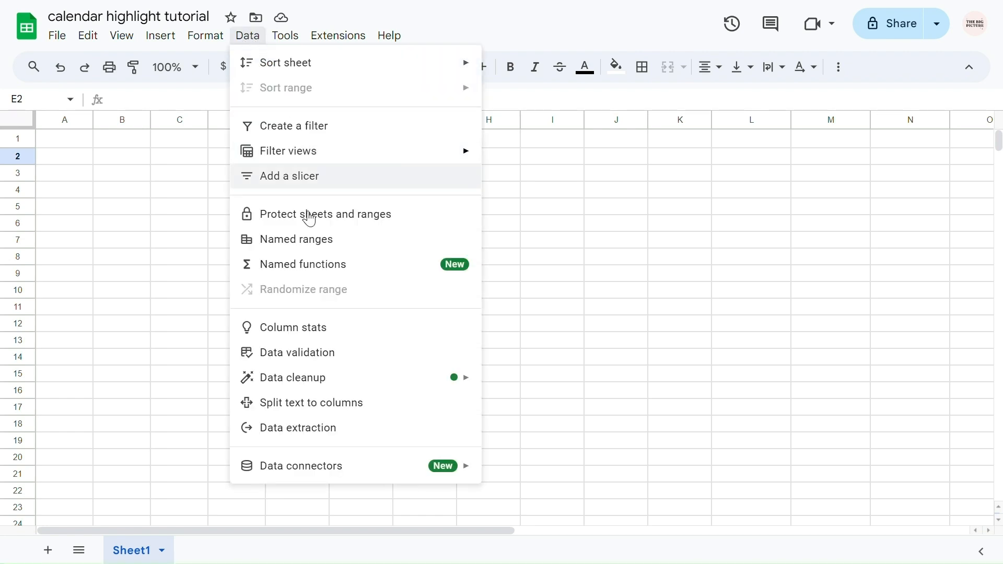
pyautogui.click(293, 352)
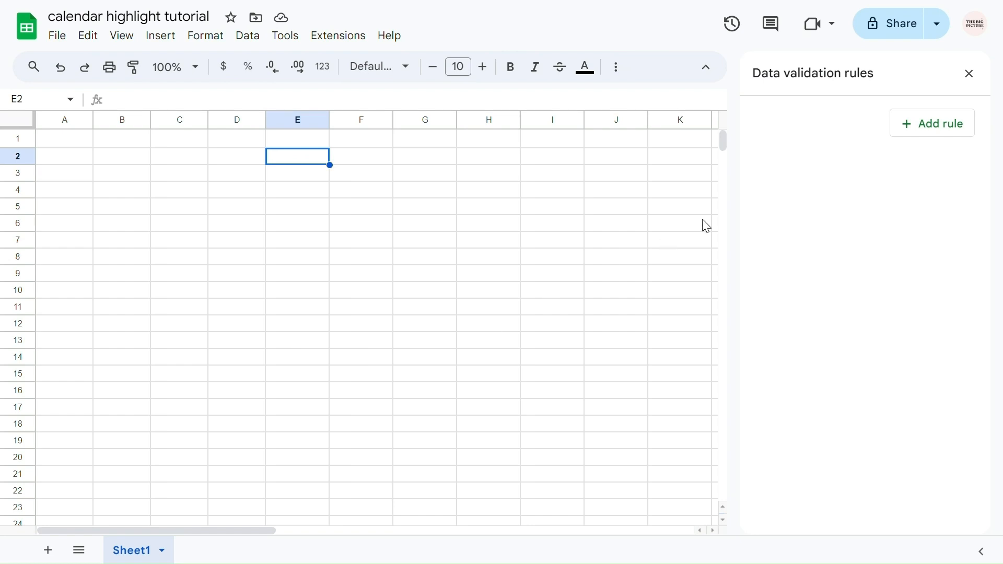
pyautogui.click(937, 126)
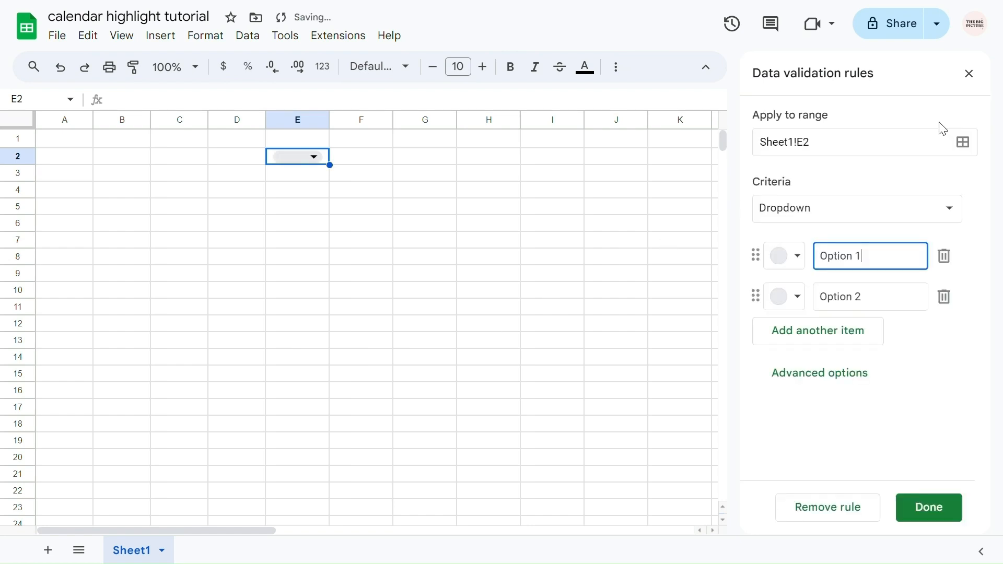
pyautogui.click(839, 209)
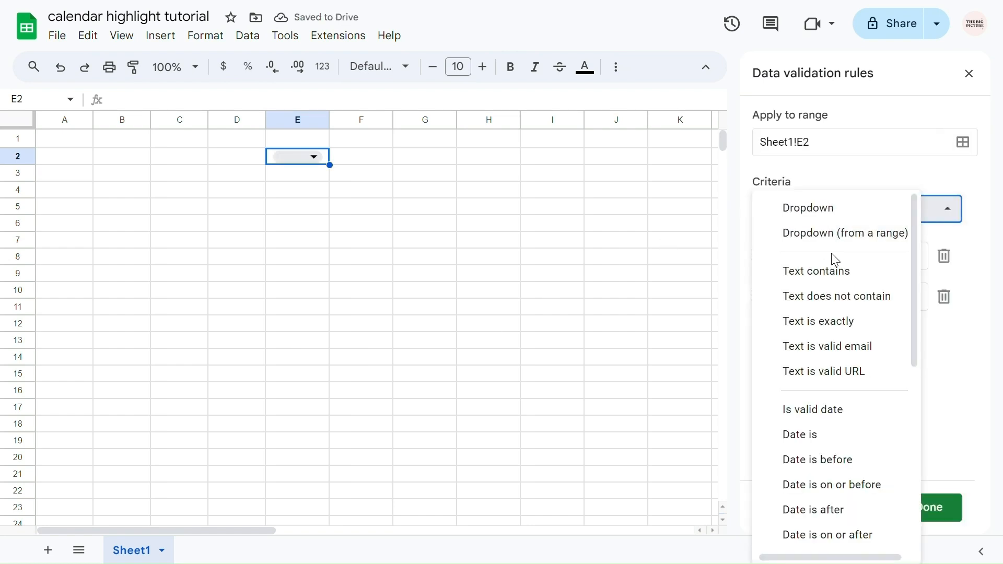
pyautogui.click(823, 413)
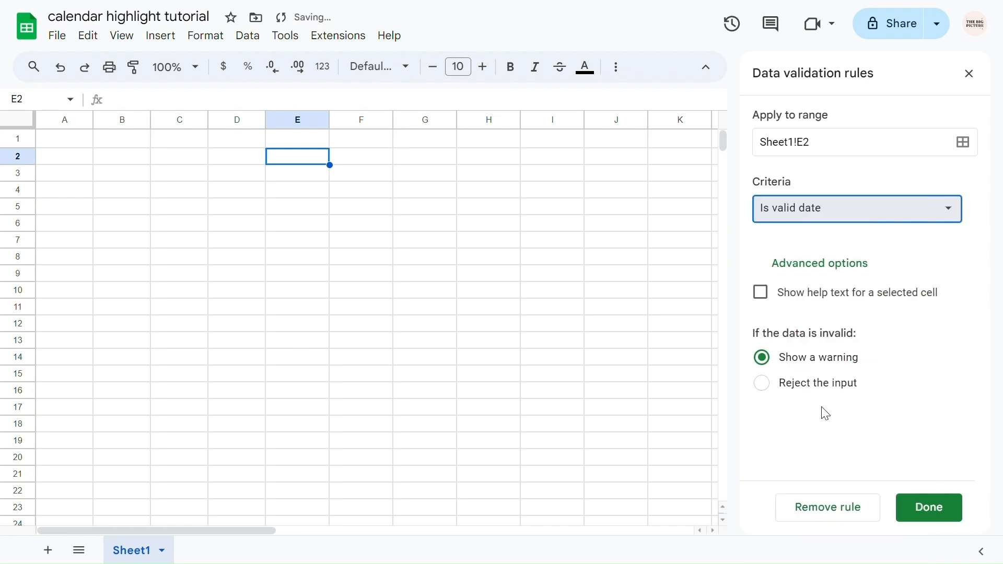
pyautogui.click(763, 386)
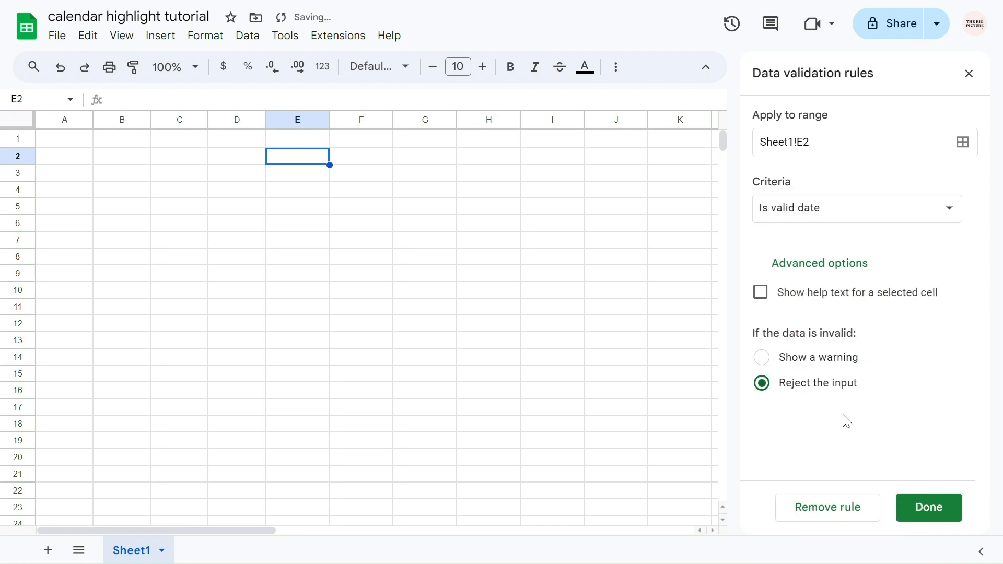
pyautogui.click(931, 517)
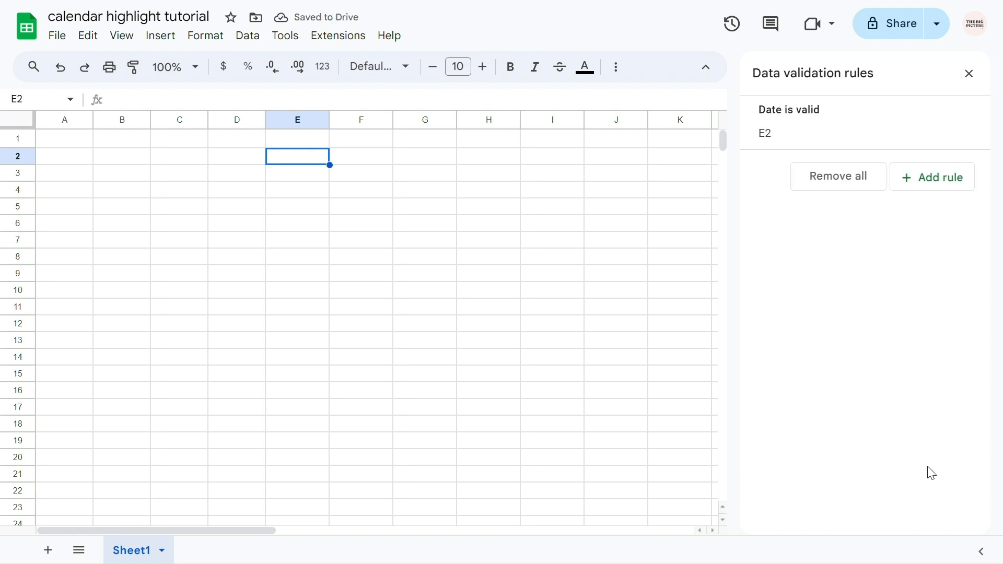
pyautogui.click(968, 73)
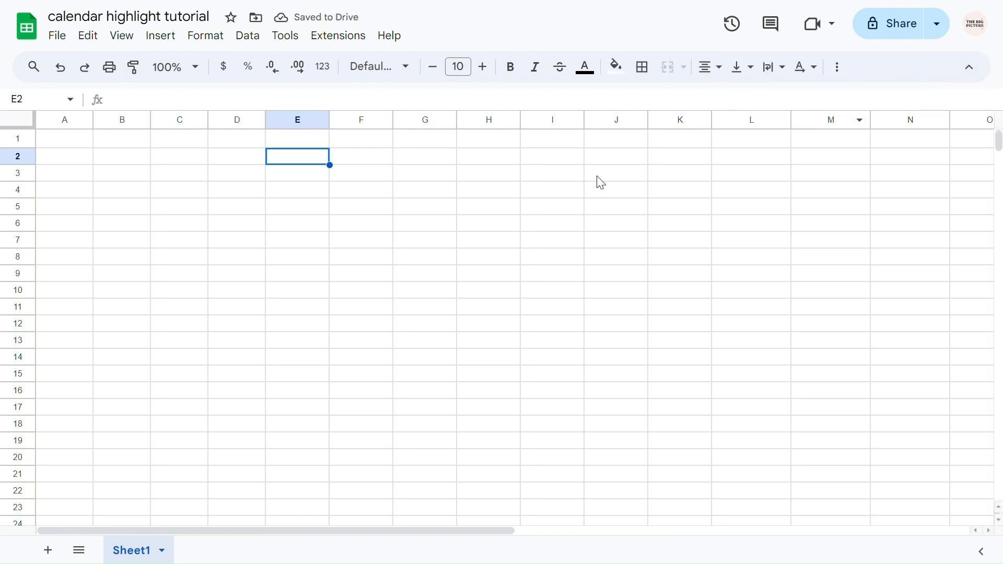
# Step: Enter the date 22/04/2024 in cell E2 with the calendar date picker
pyautogui.doubleClick(305, 158)
pyautogui.click(261, 268)
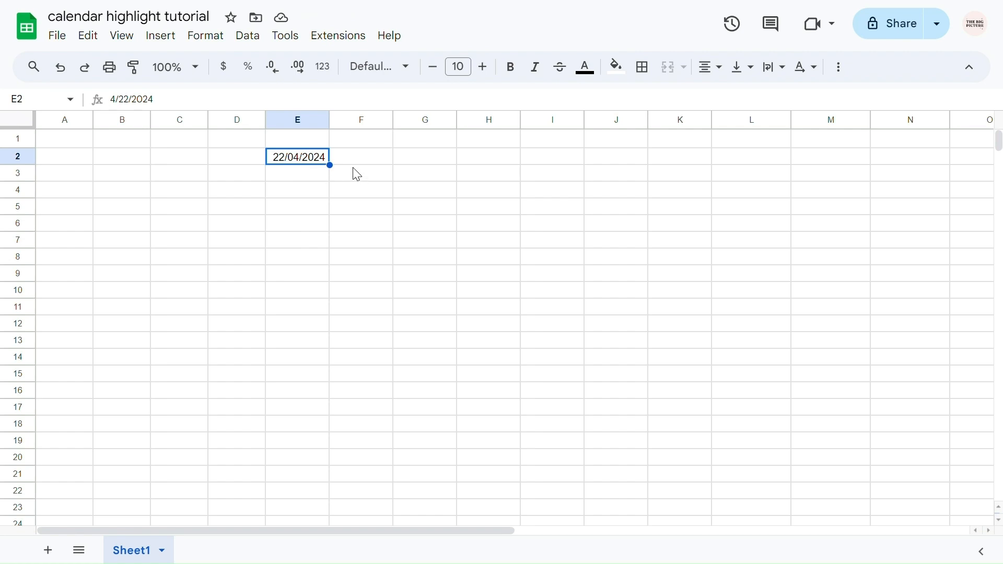
# Step: Open the custom date and time formats for cell E2 and clear the existing day/month/year pattern
pyautogui.click(325, 73)
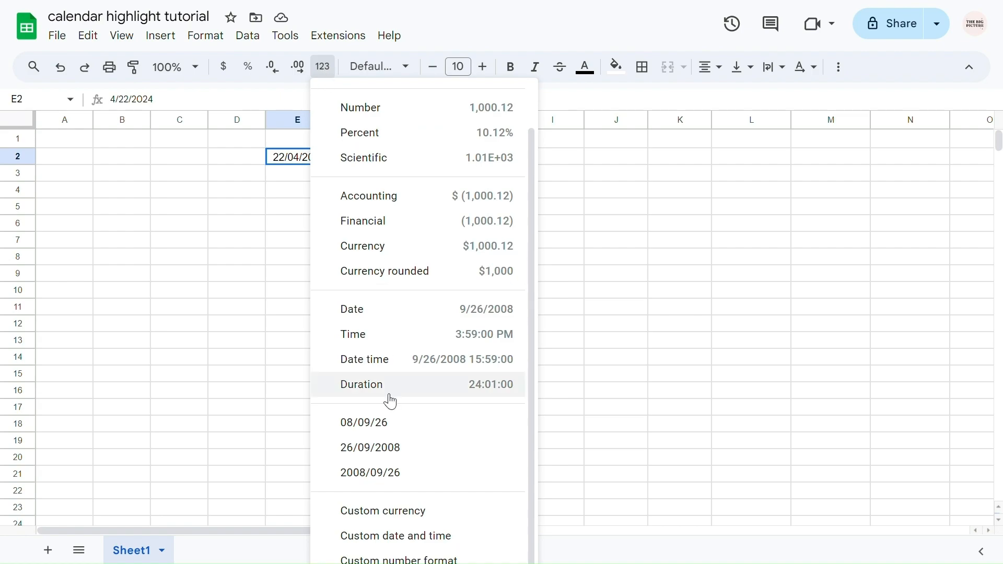
pyautogui.click(408, 538)
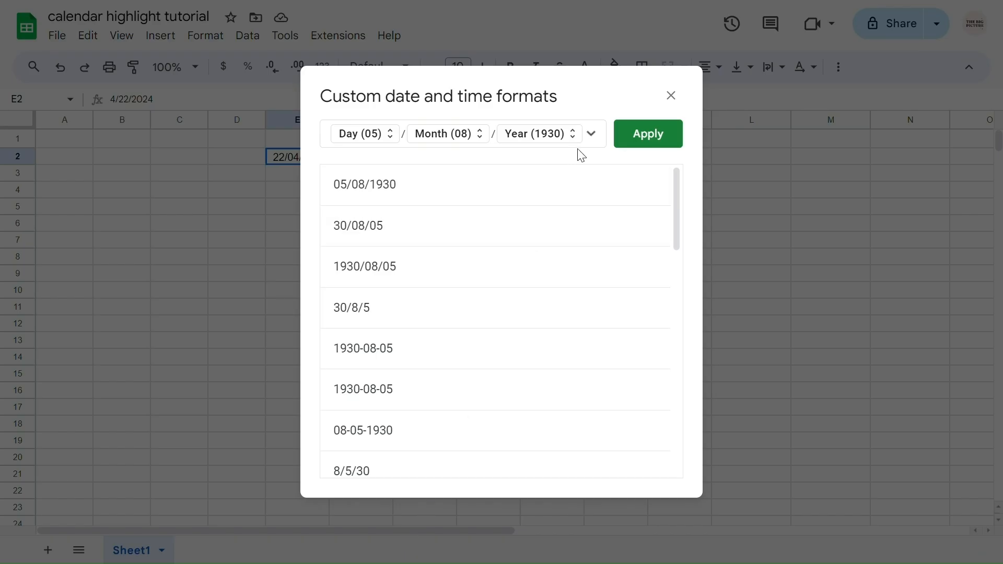
pyautogui.press('BackSpace')
pyautogui.press('BackSpace')
pyautogui.press('BackSpace')
pyautogui.press('BackSpace')
pyautogui.press('BackSpace')
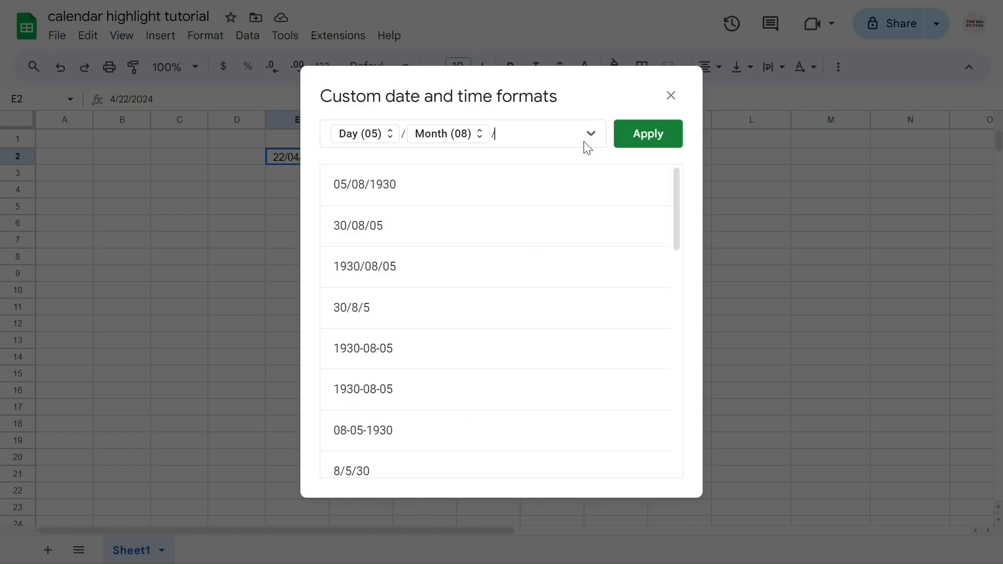
# Step: Start the custom date pattern with Year (1930), a slash separator and a two-digit Month (08)
pyautogui.click(589, 133)
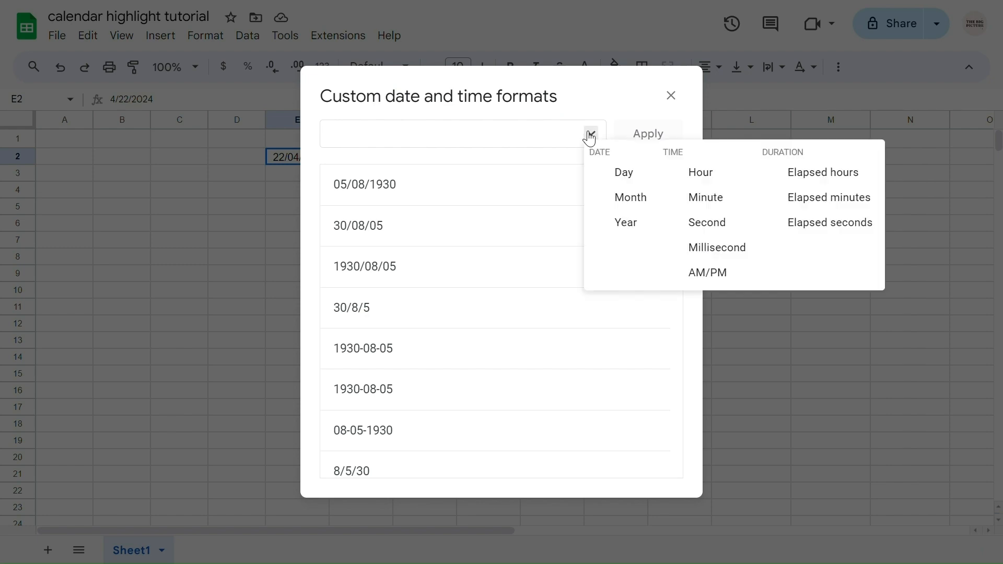
pyautogui.click(621, 224)
pyautogui.click(394, 137)
pyautogui.click(396, 162)
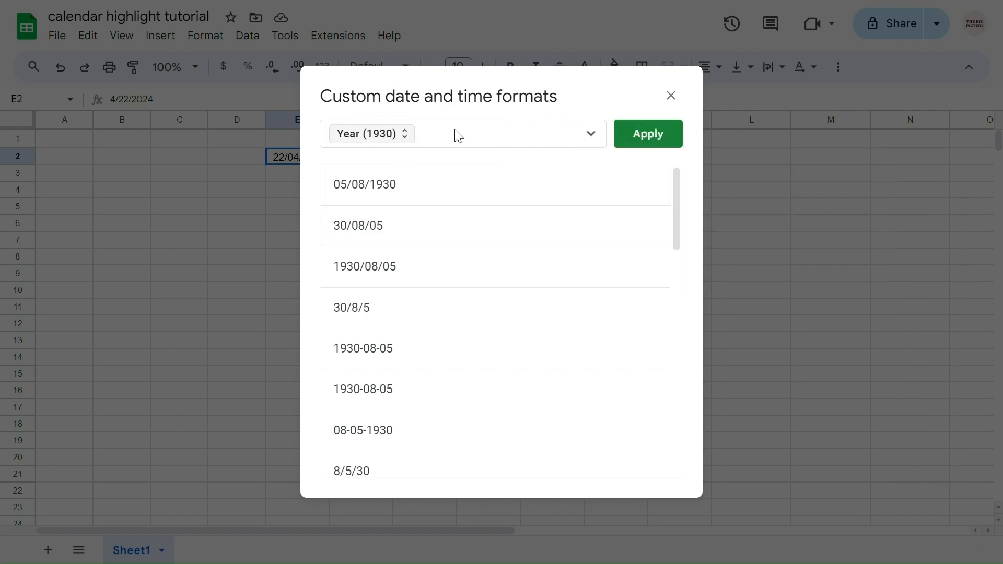
pyautogui.write('/')
pyautogui.click(590, 133)
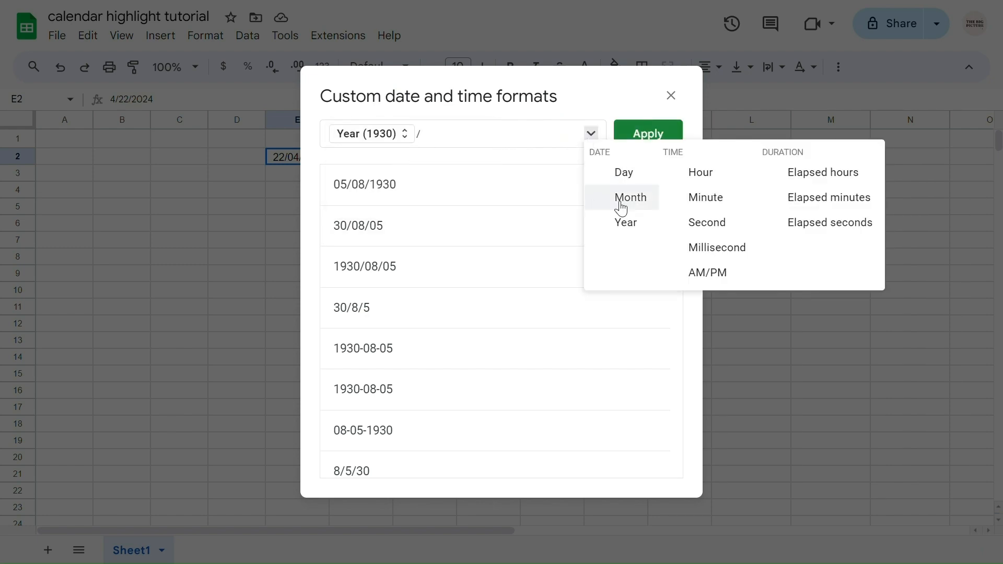
pyautogui.click(620, 196)
pyautogui.click(486, 137)
pyautogui.click(496, 162)
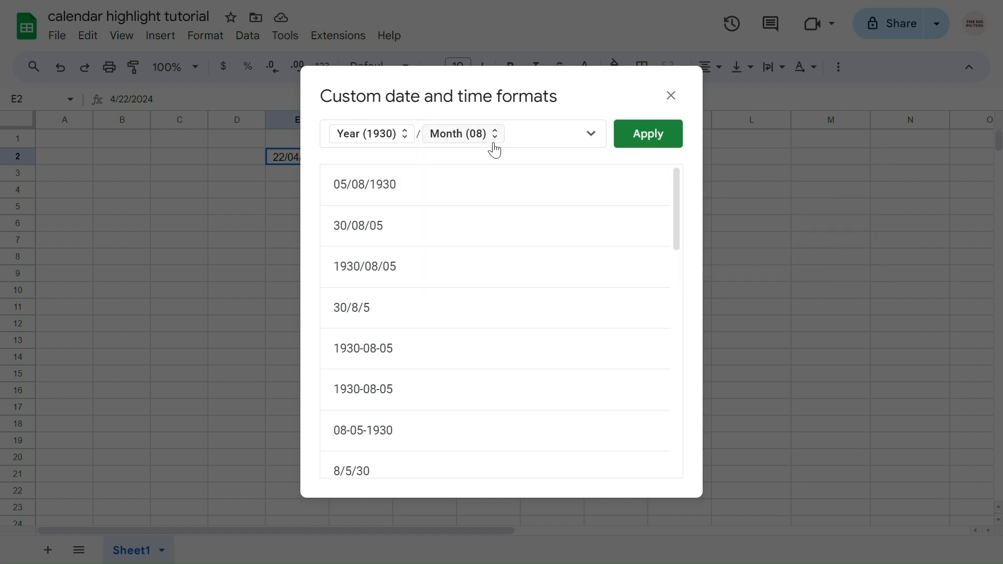
# Step: Complete the custom pattern with a slash and a two-digit Day (05), and apply it to cell E2
pyautogui.write('/')
pyautogui.click(590, 137)
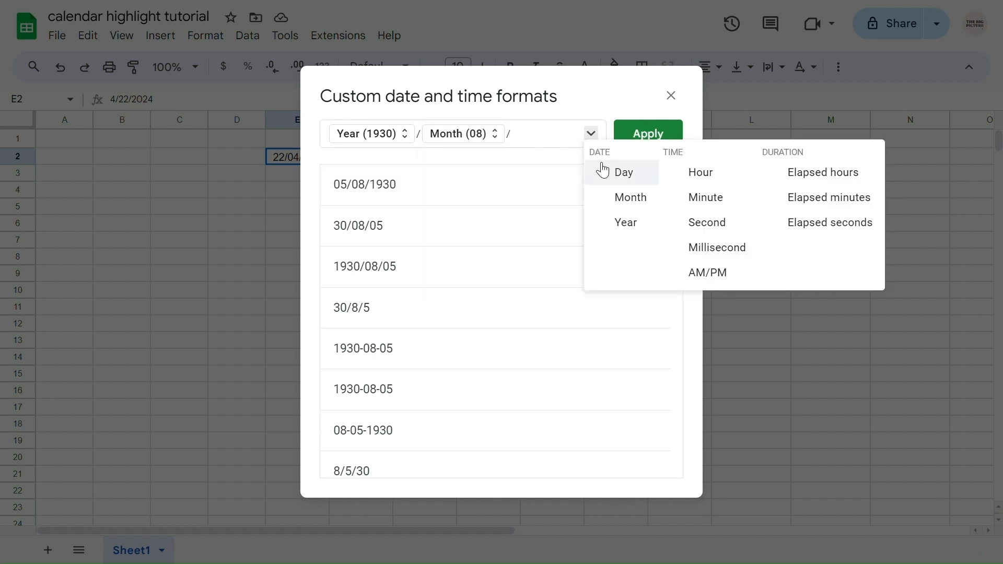
pyautogui.click(603, 170)
pyautogui.click(567, 142)
pyautogui.click(559, 162)
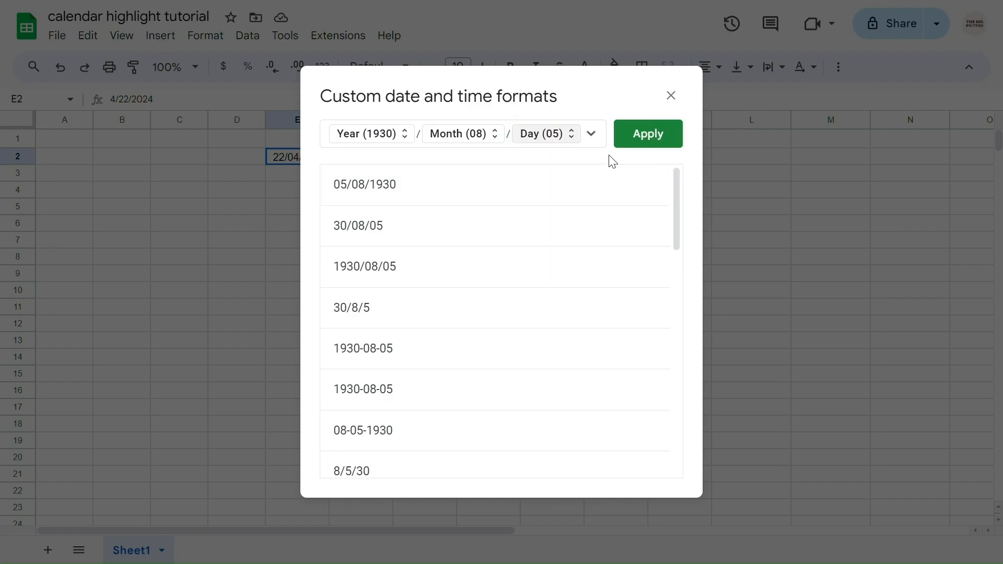
pyautogui.click(646, 134)
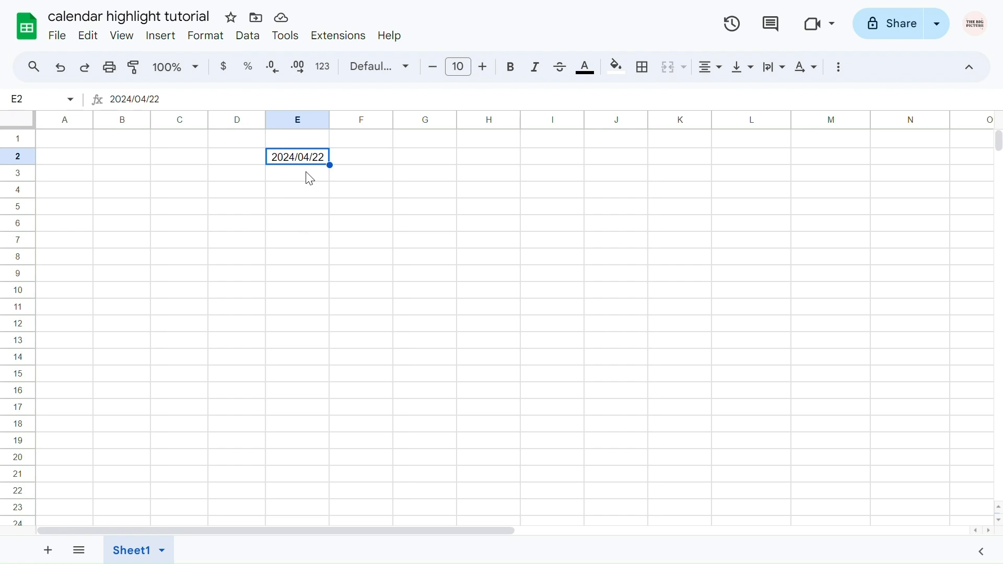
# Step: Undo the last date format change in cell E2
pyautogui.hotkey('ctrl', 'z')
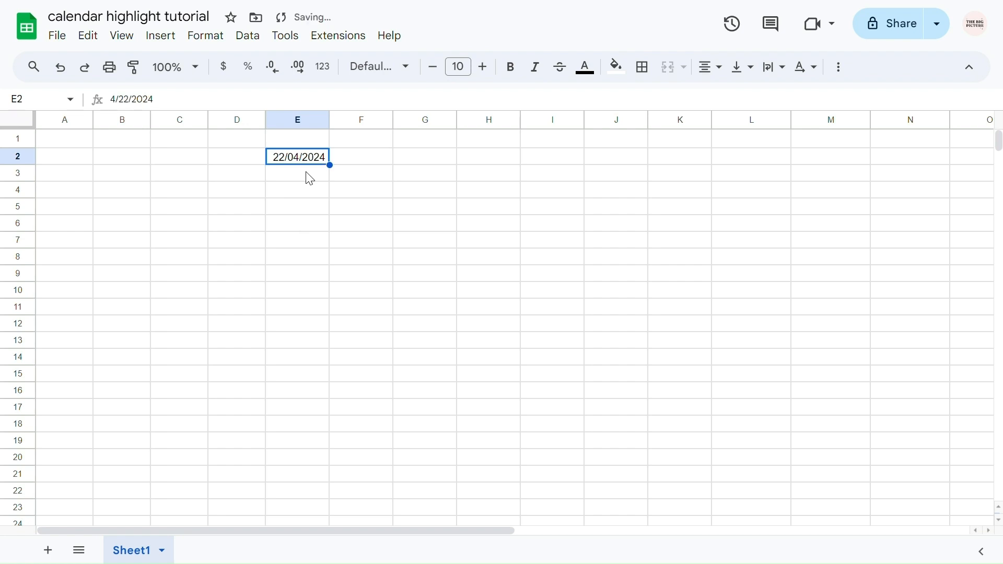
# Step: Enter SUN in cell E3 and autofill the weekday abbreviations across to SAT in K3
pyautogui.click(310, 176)
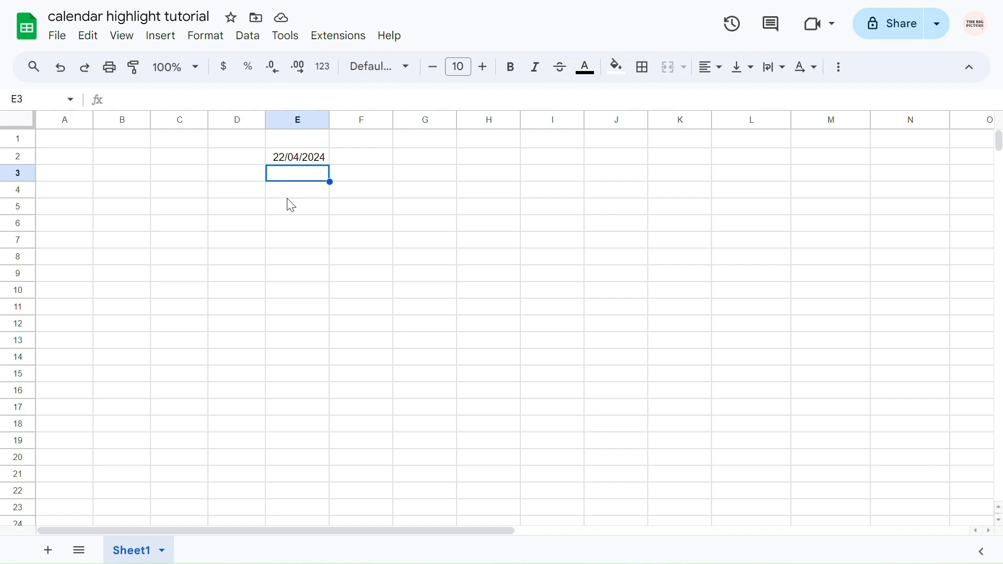
pyautogui.moveTo(300, 179); pyautogui.dragTo(684, 183)
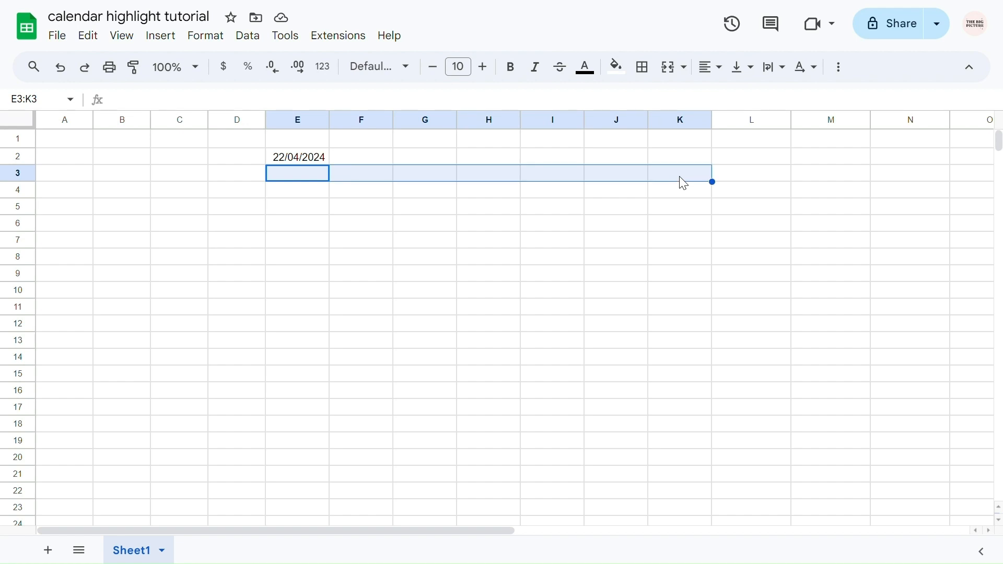
pyautogui.click(293, 183)
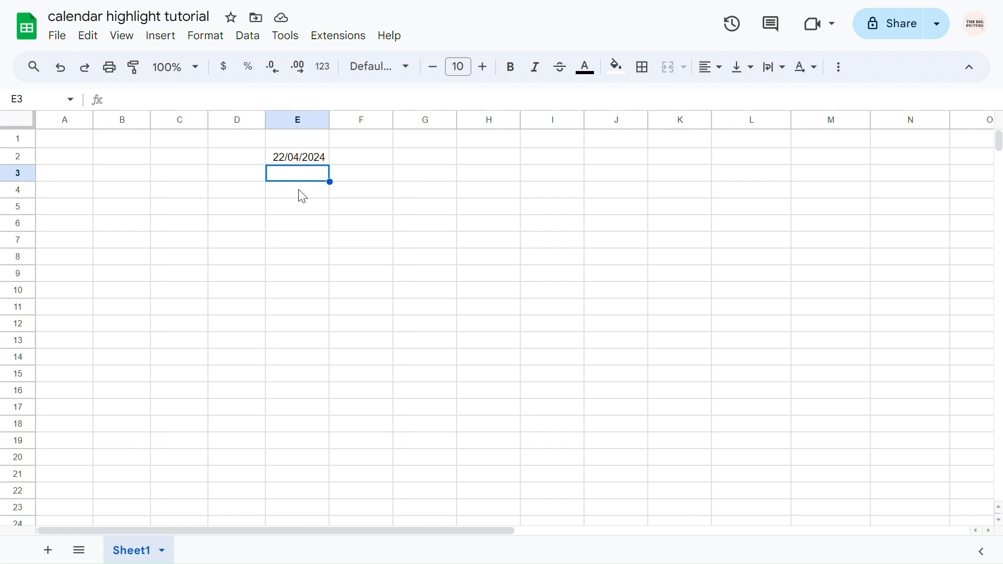
pyautogui.write('SUN')
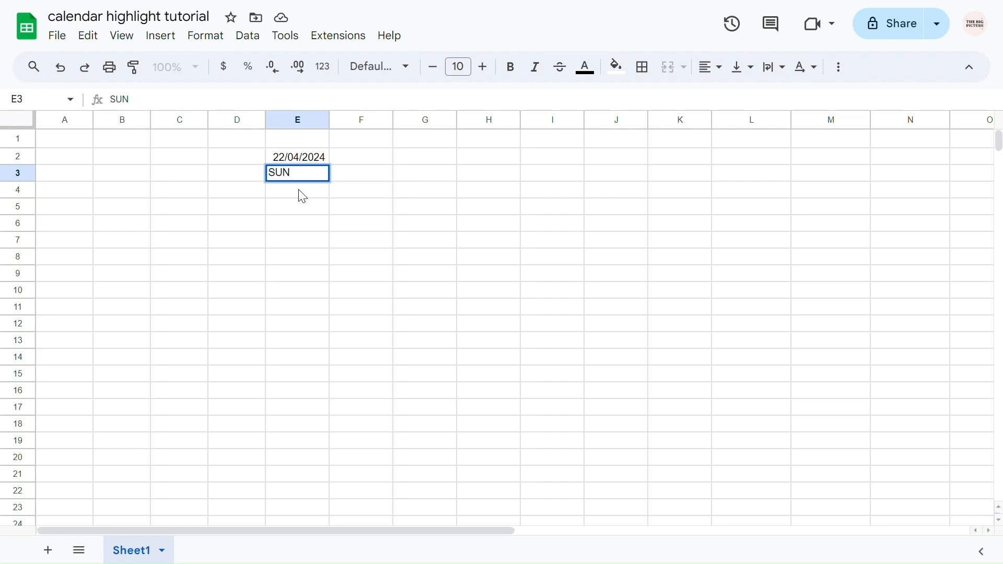
pyautogui.press('Return')
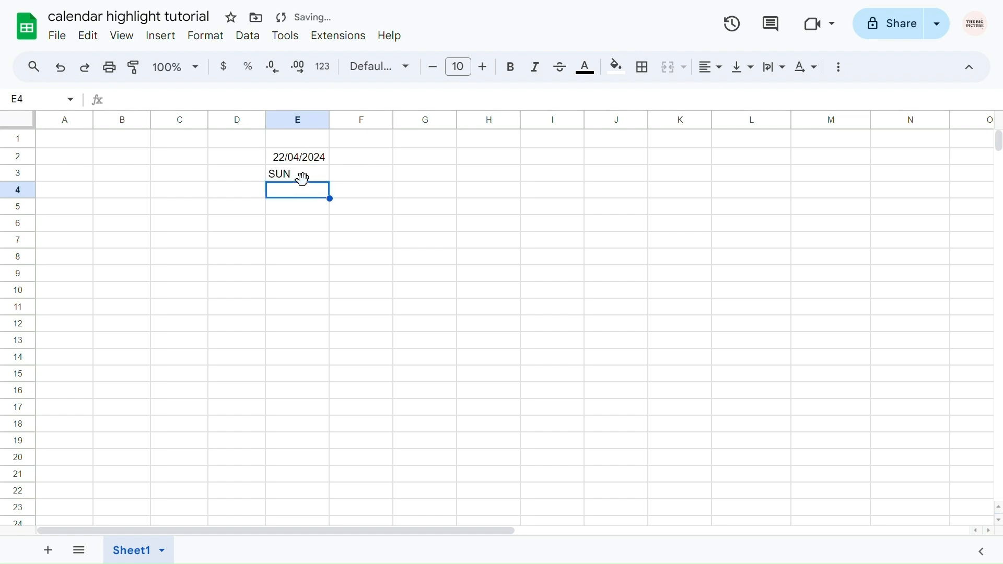
pyautogui.click(310, 182)
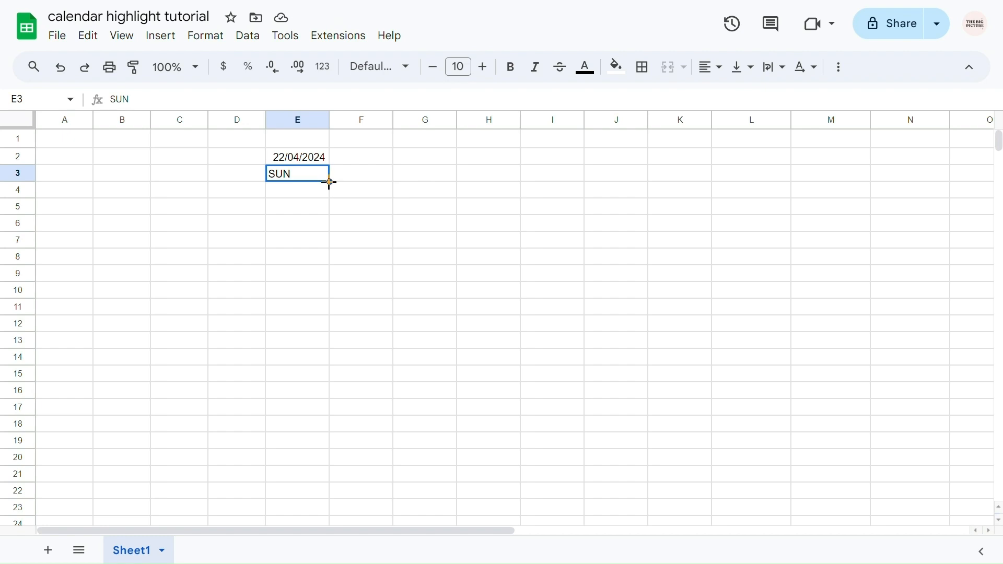
pyautogui.moveTo(329, 182); pyautogui.dragTo(673, 181)
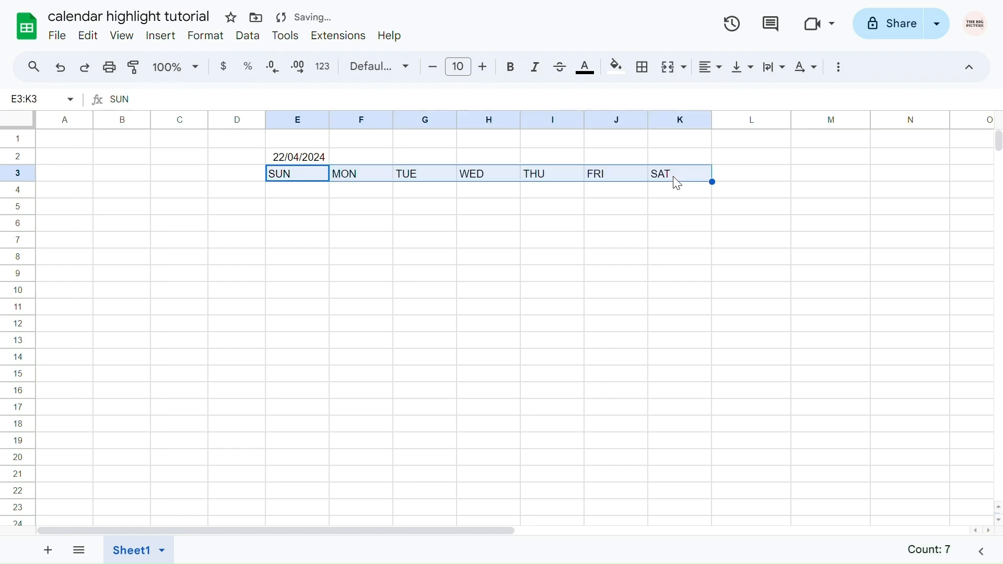
pyautogui.click(617, 191)
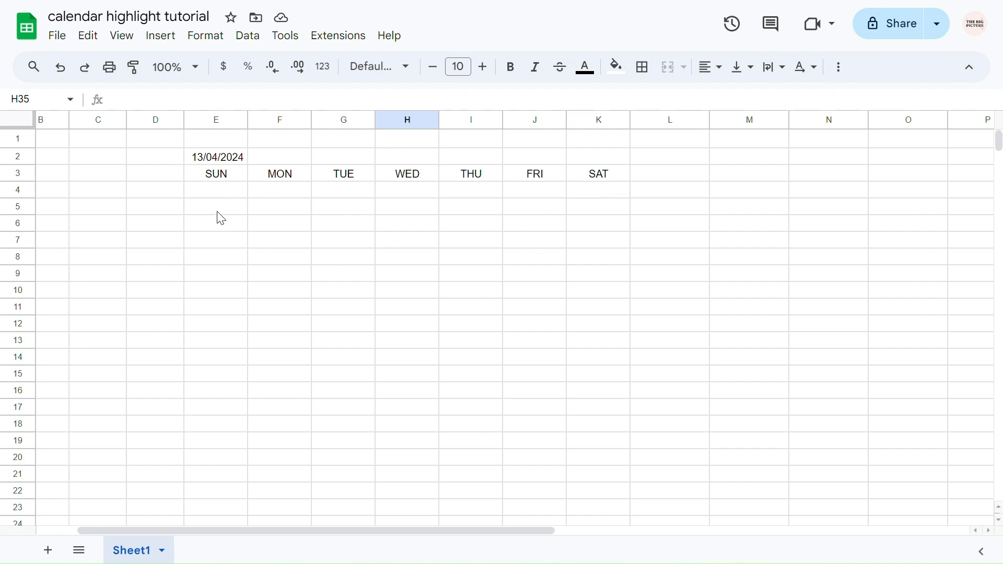
# Step: Create a conditional formatting rule for the weekday headers E3:K3 with the custom formula =TEXT($E$2, "ddd") = E$3
pyautogui.click(228, 181)
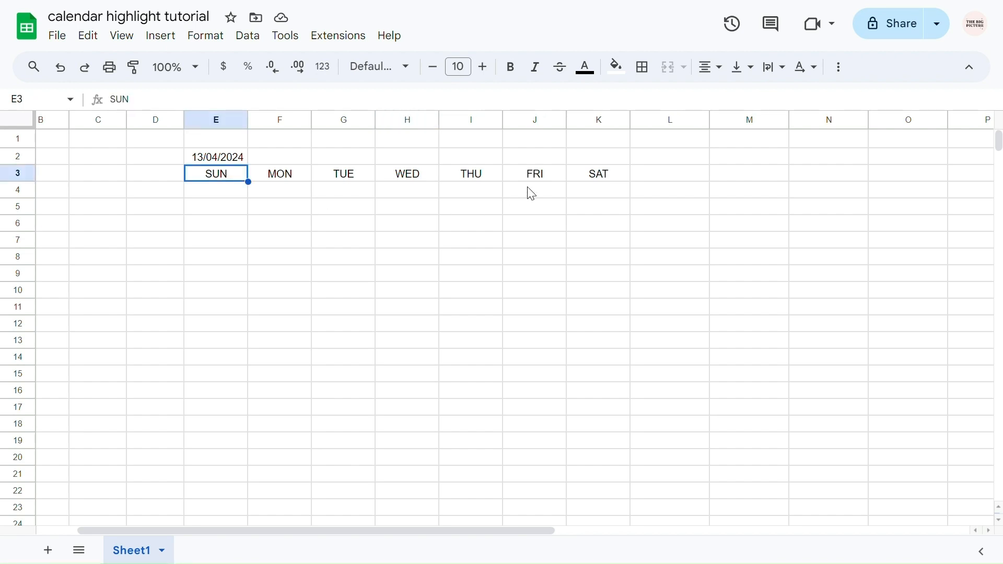
pyautogui.keyDown('shift'); pyautogui.click(595, 176); pyautogui.keyUp('shift')
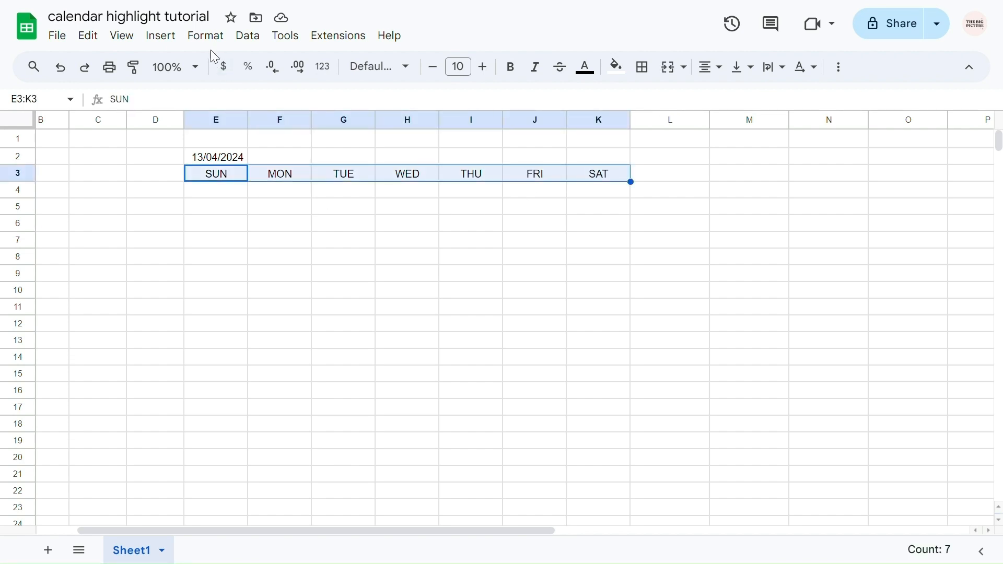
pyautogui.click(204, 37)
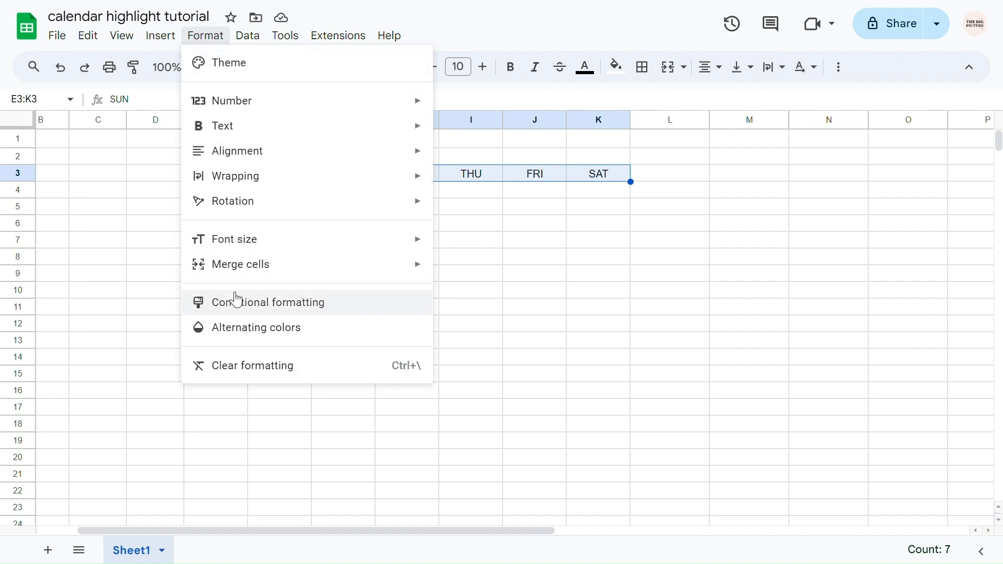
pyautogui.click(237, 309)
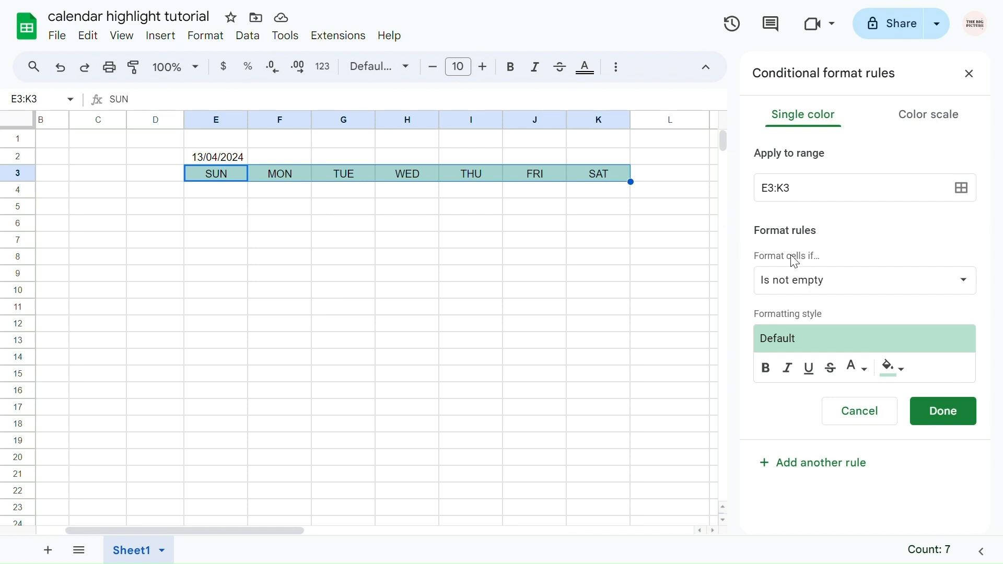
pyautogui.click(802, 281)
pyautogui.scroll(-3, 829, 465)
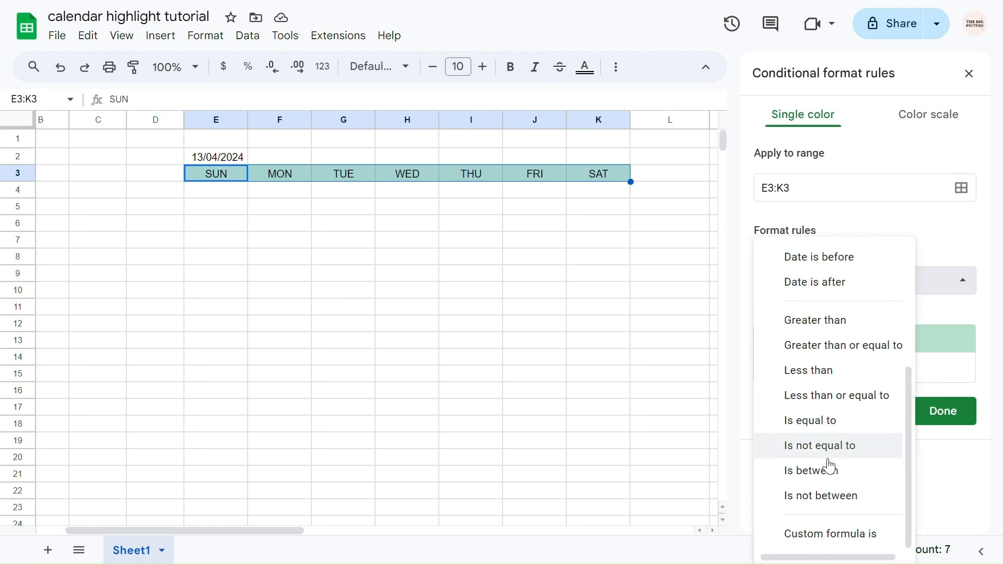
pyautogui.click(818, 531)
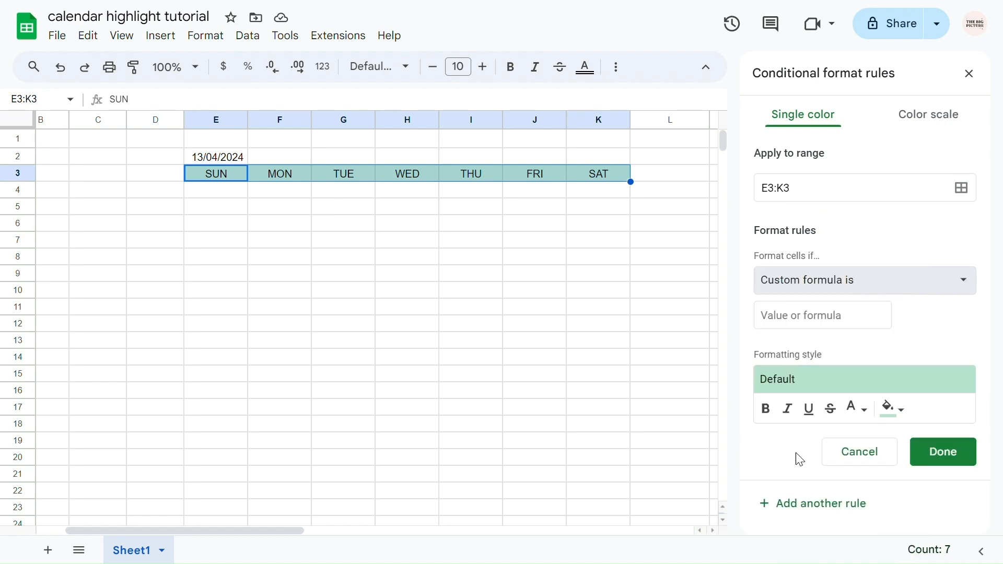
pyautogui.click(779, 316)
pyautogui.write('=TEXT($E$2, "ddd") = E$3')
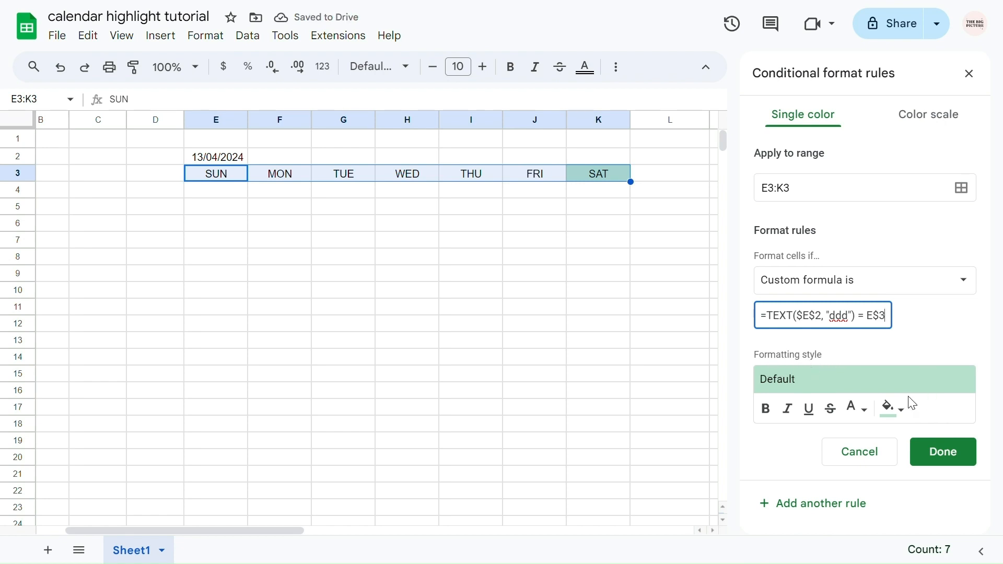
# Step: Set the rule's highlight fill colour to light red and select the $E$2 reference in its custom formula
pyautogui.click(897, 408)
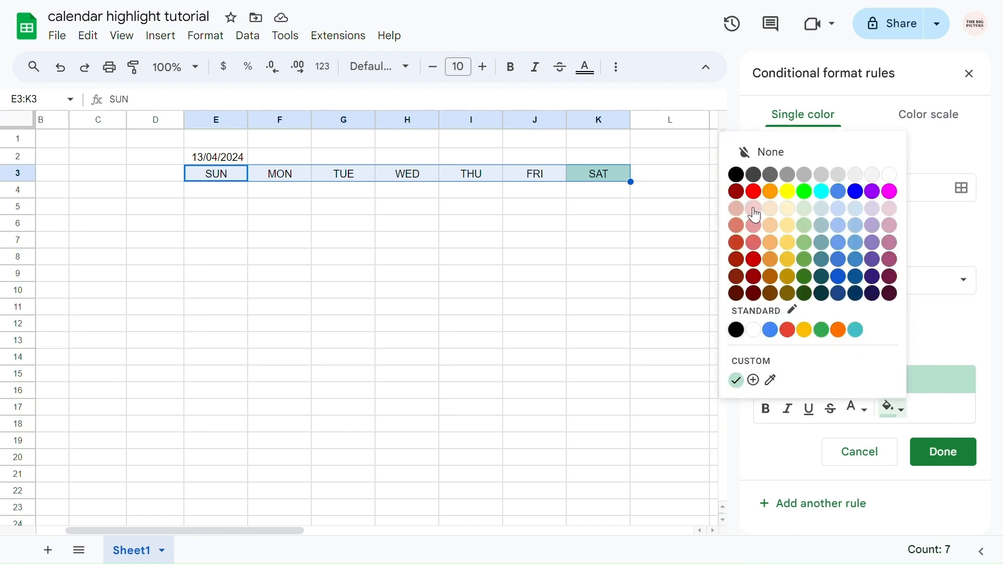
pyautogui.click(753, 229)
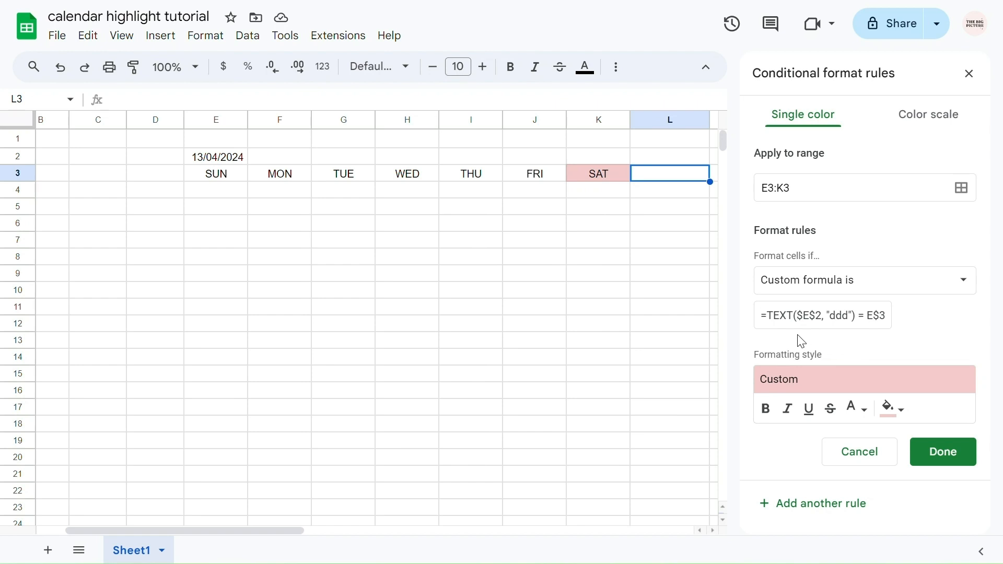
pyautogui.moveTo(798, 316); pyautogui.dragTo(821, 318)
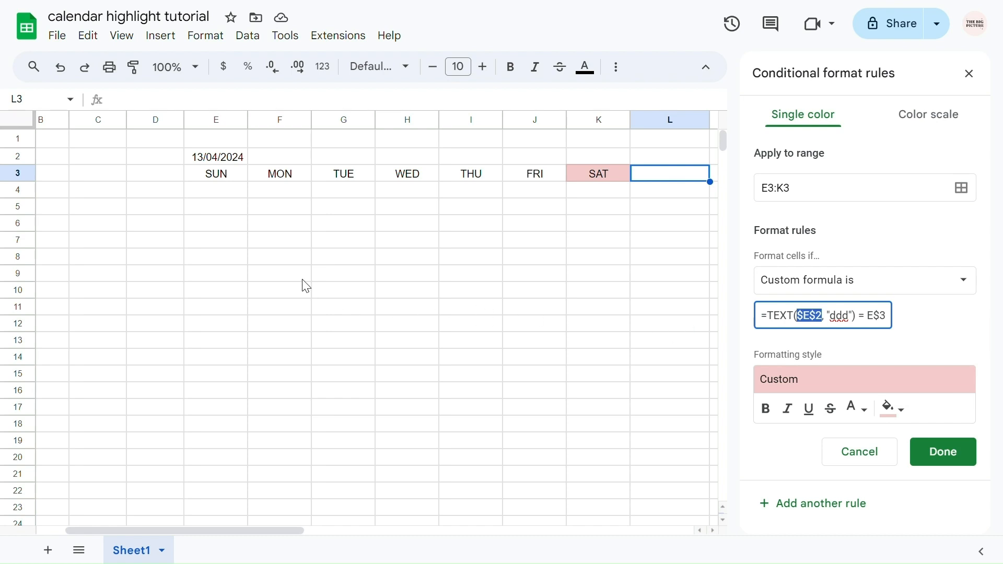
# Step: Move the weekday headers E3:K3 down to row 6 and pick 10 April 2024 in date cell E2
pyautogui.click(206, 177)
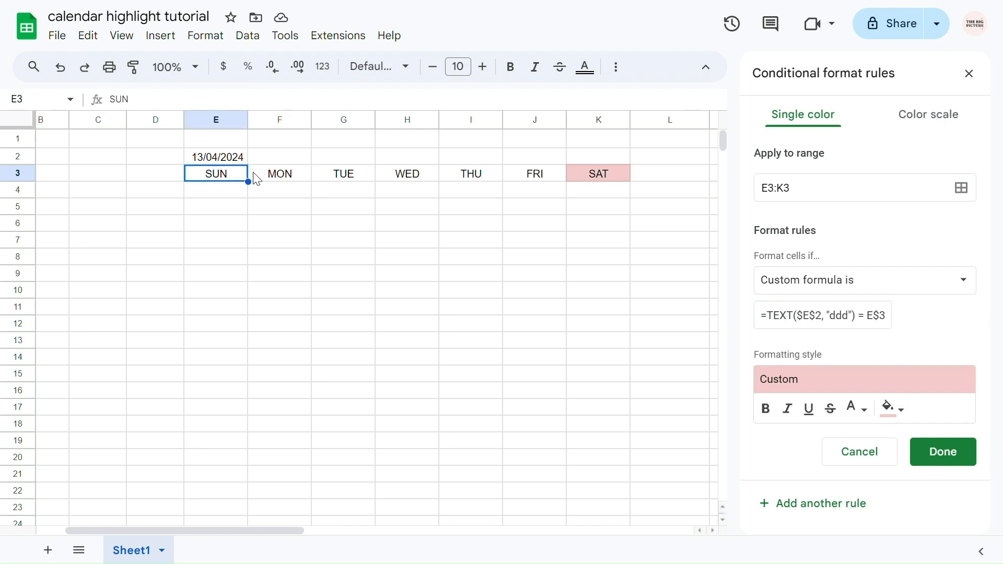
pyautogui.keyDown('shift'); pyautogui.click(584, 177); pyautogui.keyUp('shift')
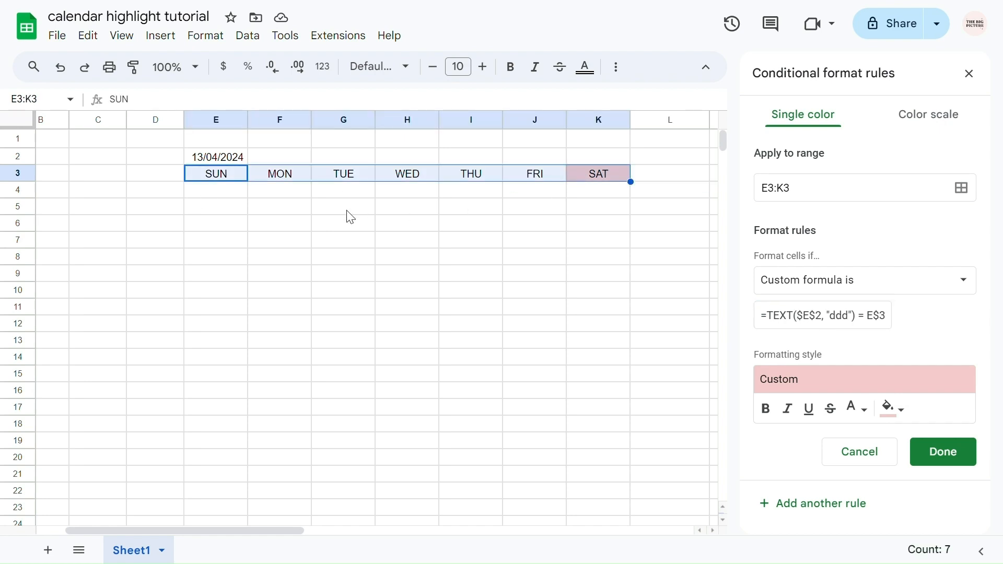
pyautogui.click(217, 157)
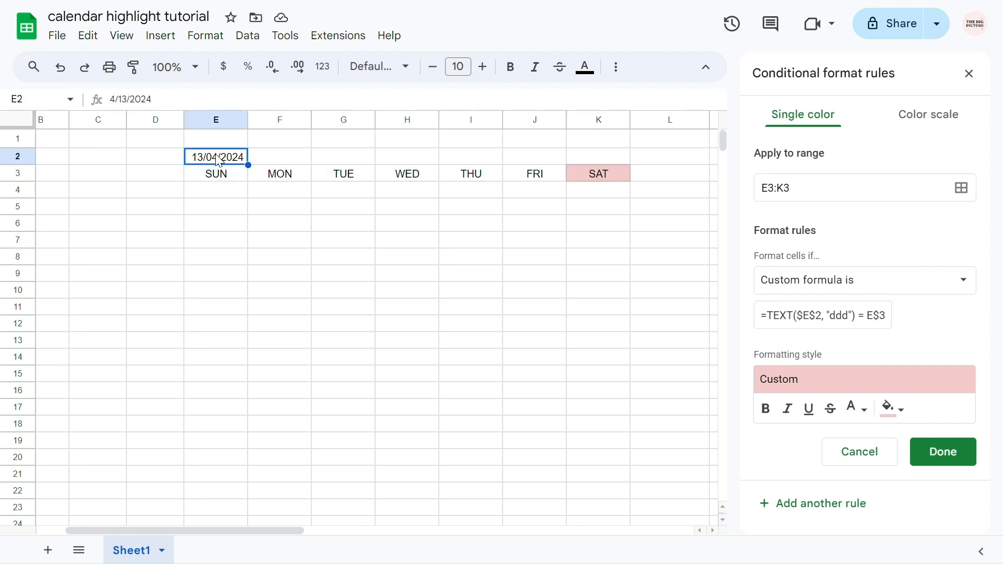
pyautogui.click(217, 182)
pyautogui.keyDown('shift'); pyautogui.click(581, 174); pyautogui.keyUp('shift')
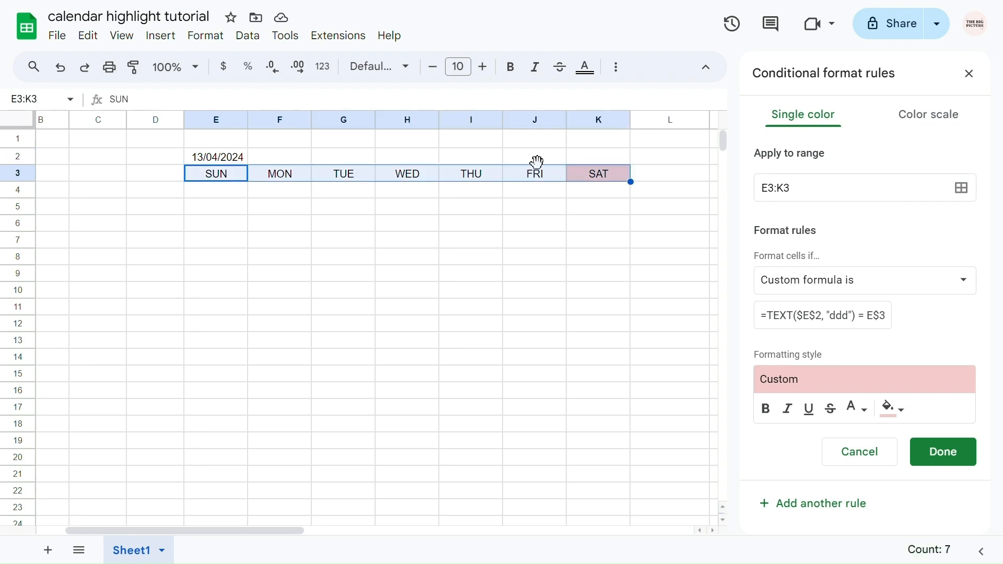
pyautogui.moveTo(527, 164); pyautogui.dragTo(526, 225)
pyautogui.doubleClick(222, 157)
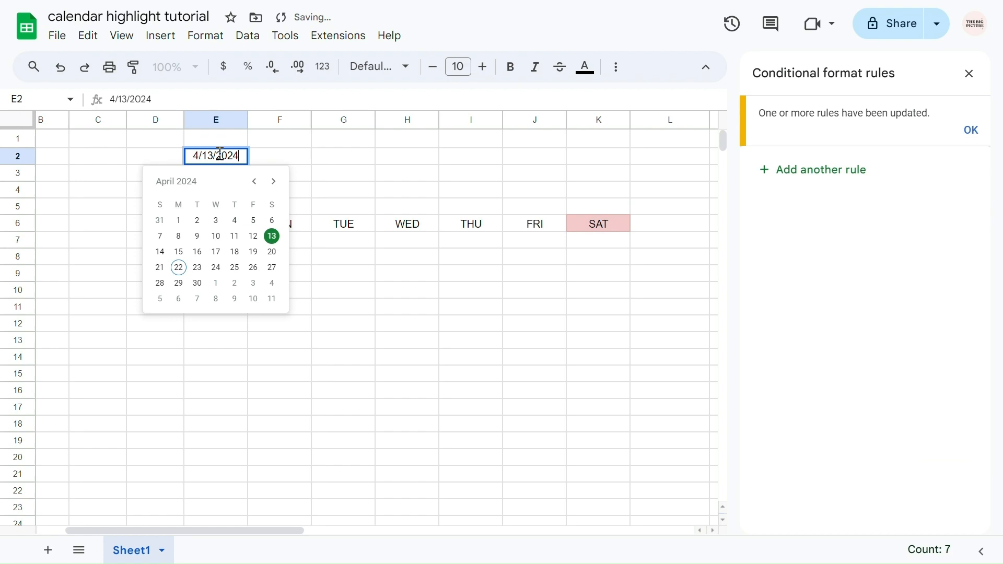
pyautogui.click(218, 236)
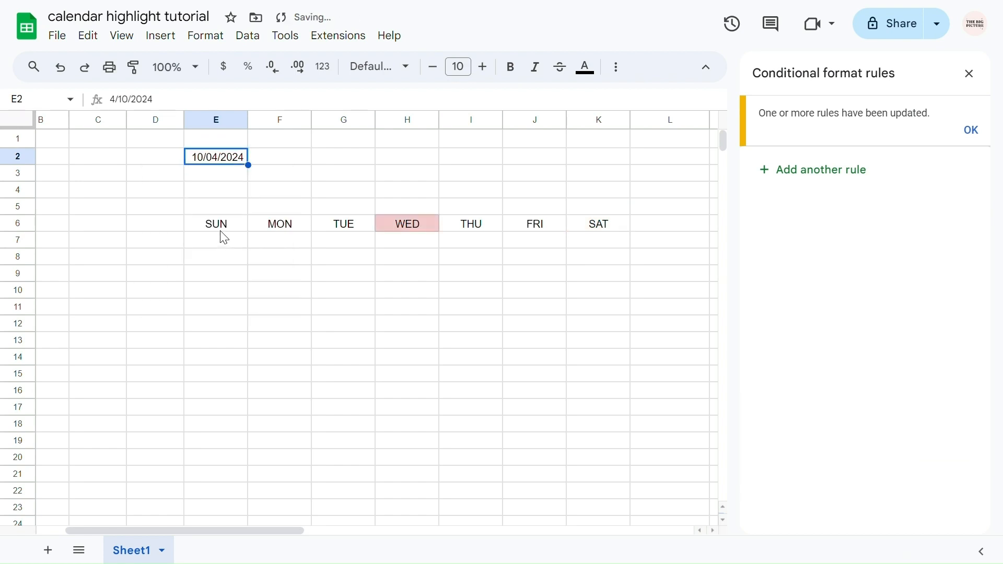
# Step: Undo the last date change in E2 and the move of the weekday headers
pyautogui.hotkey('ctrl', 'z')
pyautogui.hotkey('ctrl', 'z')
pyautogui.click(277, 250)
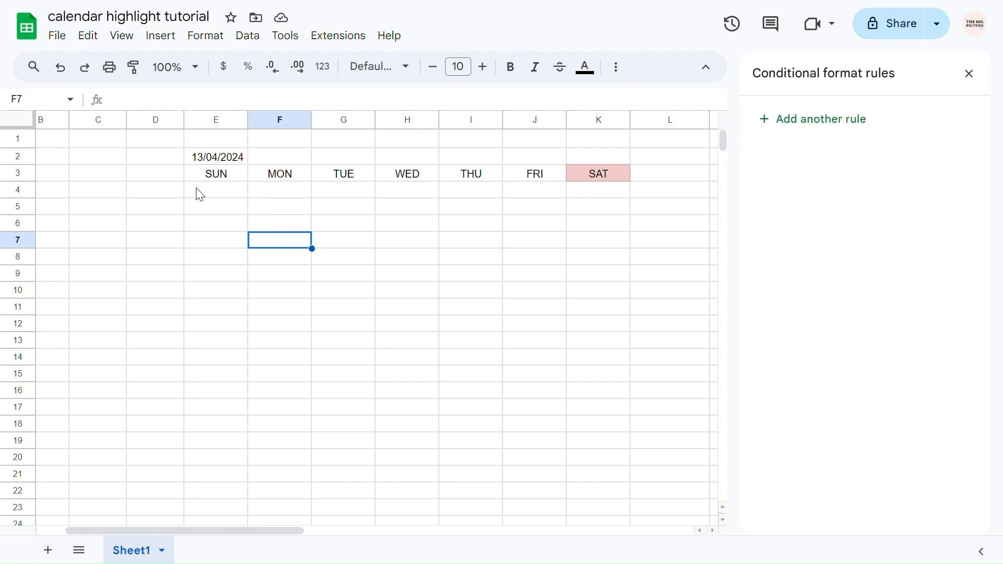
# Step: Copy the date picker cell E2 and paste it into D6
pyautogui.click(217, 157)
pyautogui.rightClick(219, 157)
pyautogui.click(253, 108)
pyautogui.click(166, 226)
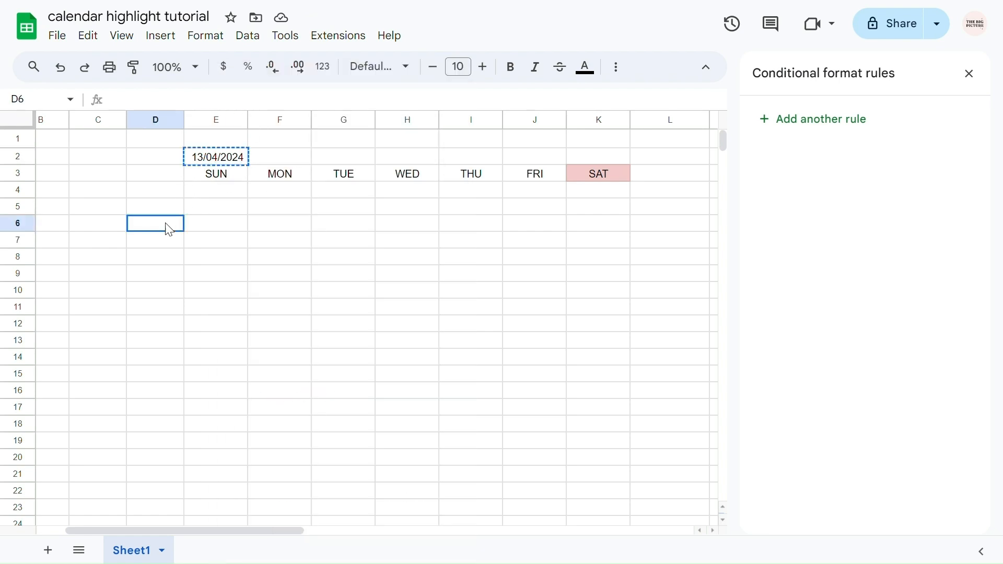
pyautogui.rightClick(166, 226)
pyautogui.click(205, 130)
pyautogui.click(293, 208)
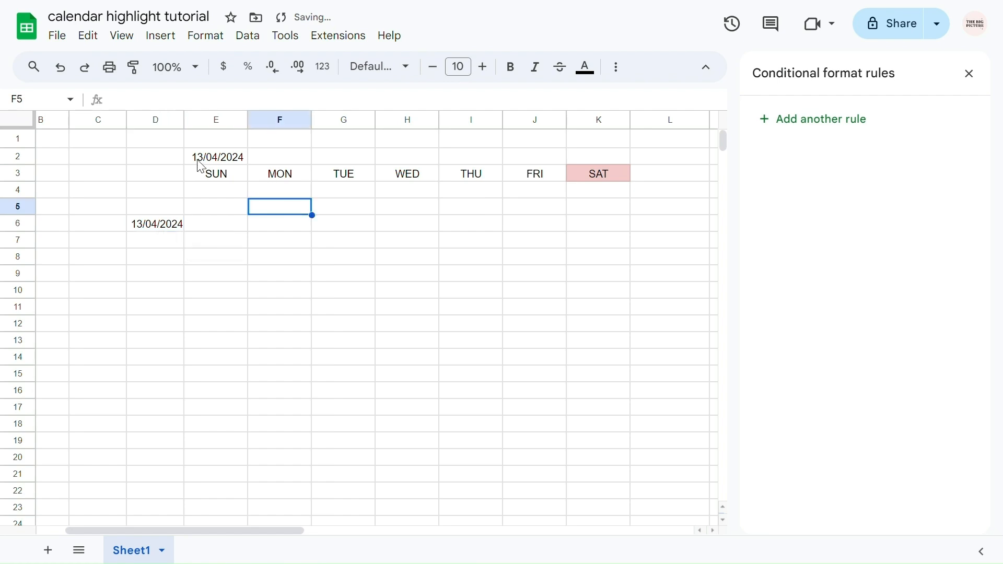
# Step: Test the copied date picker in D6 by picking 10 April 2024 and 11 April 2024
pyautogui.click(155, 224)
pyautogui.doubleClick(154, 223)
pyautogui.click(155, 304)
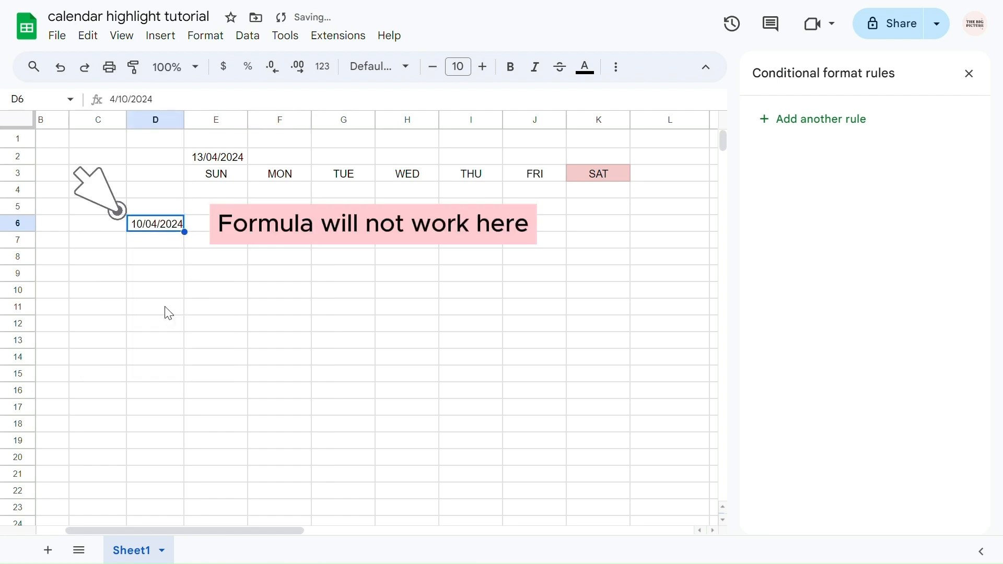
pyautogui.doubleClick(152, 227)
pyautogui.click(174, 302)
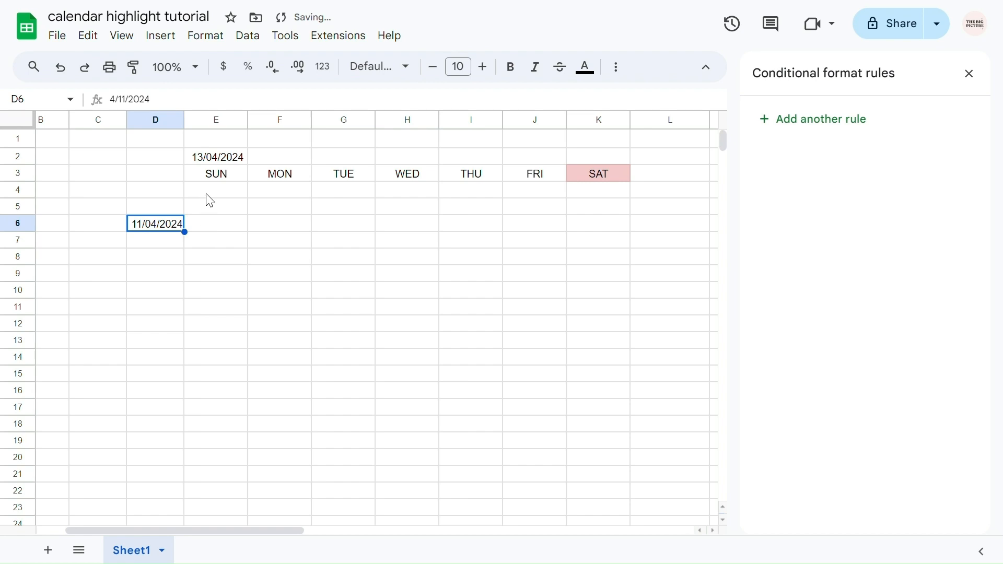
# Step: Pick 3 April 2024 in date cell E2 and clear the copied date from D6
pyautogui.doubleClick(216, 156)
pyautogui.click(212, 226)
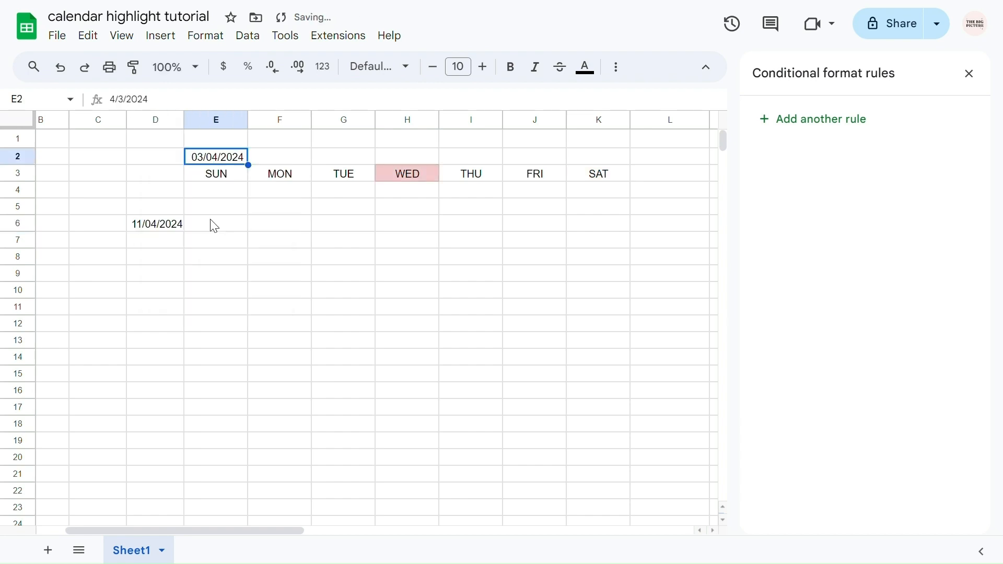
pyautogui.click(149, 229)
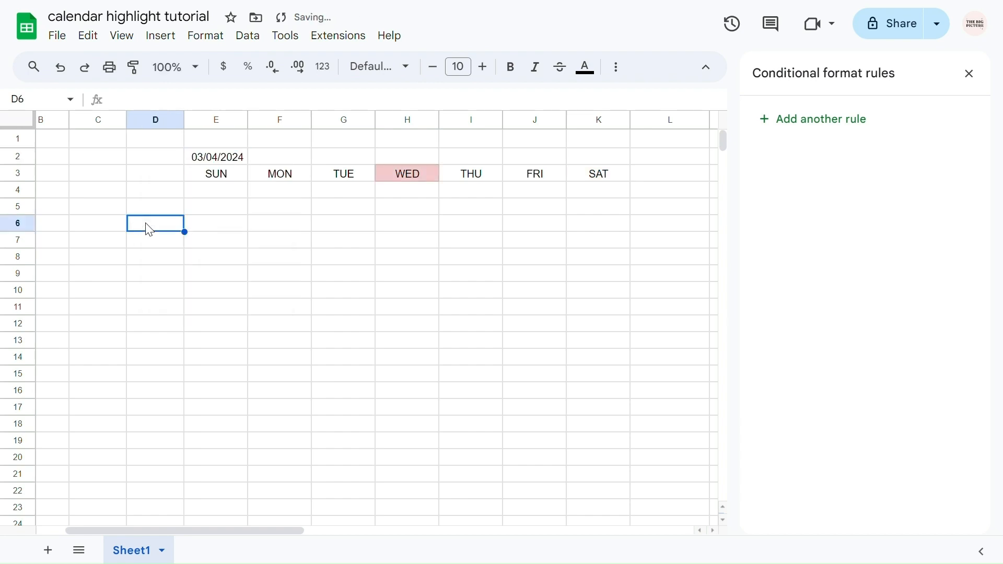
# Step: Cut the date picker cell E2 and paste it into E6
pyautogui.rightClick(213, 155)
pyautogui.moveTo(212, 156)
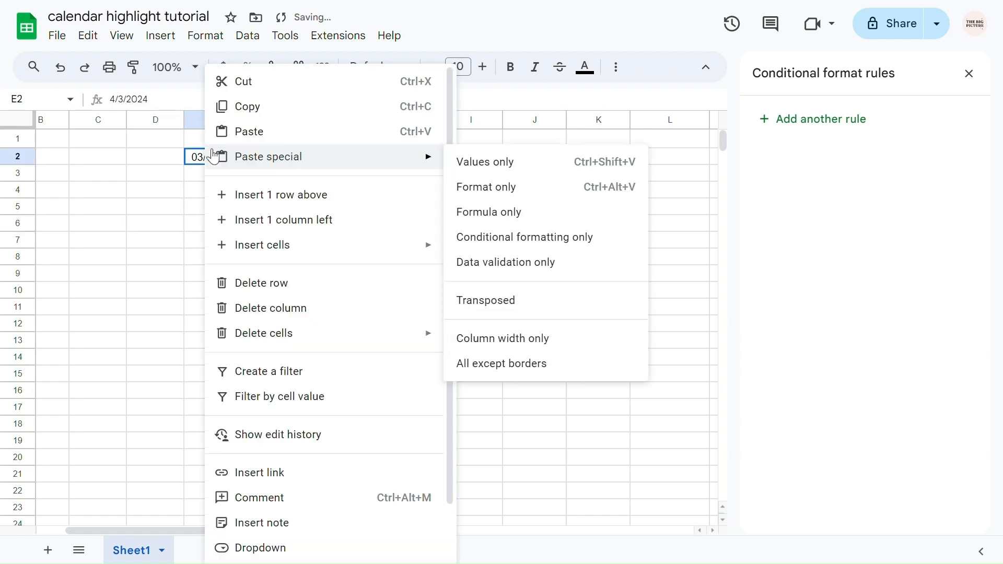
pyautogui.click(259, 105)
pyautogui.click(193, 225)
pyautogui.rightClick(193, 226)
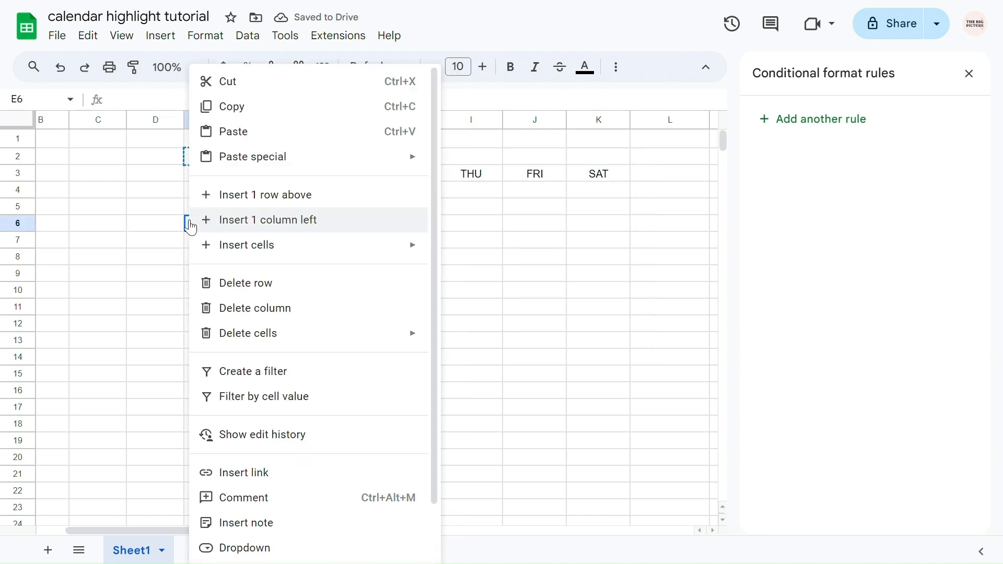
pyautogui.click(225, 131)
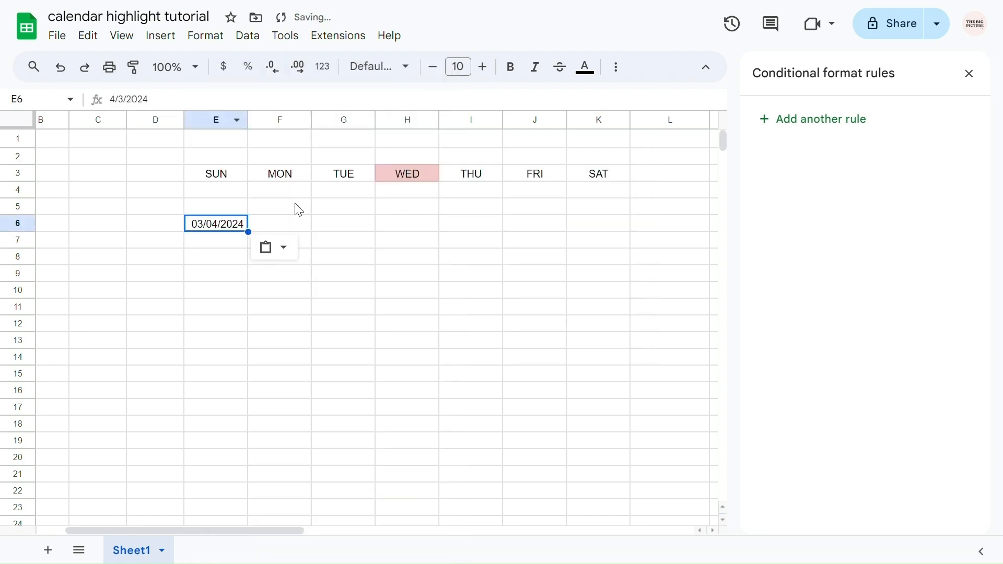
# Step: Test the moved date picker in E6 by picking 4, 5 and 6 April 2024 in turn
pyautogui.doubleClick(217, 228)
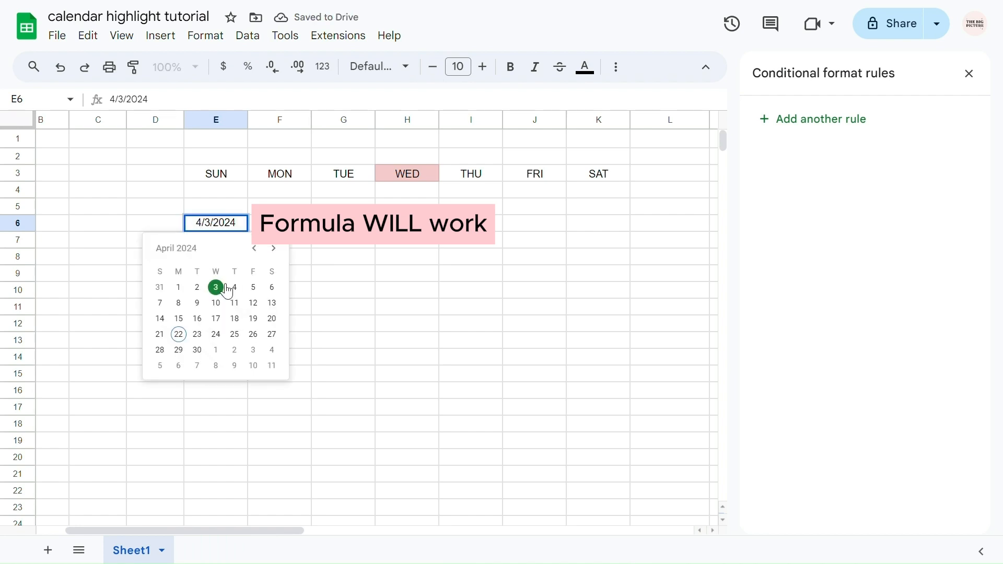
pyautogui.click(233, 287)
pyautogui.doubleClick(225, 229)
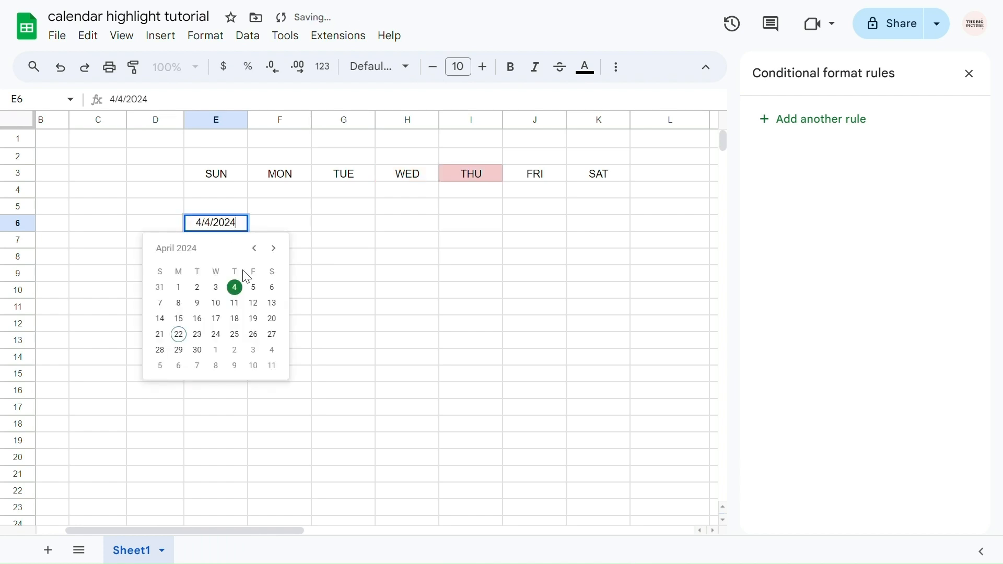
pyautogui.click(252, 286)
pyautogui.doubleClick(213, 230)
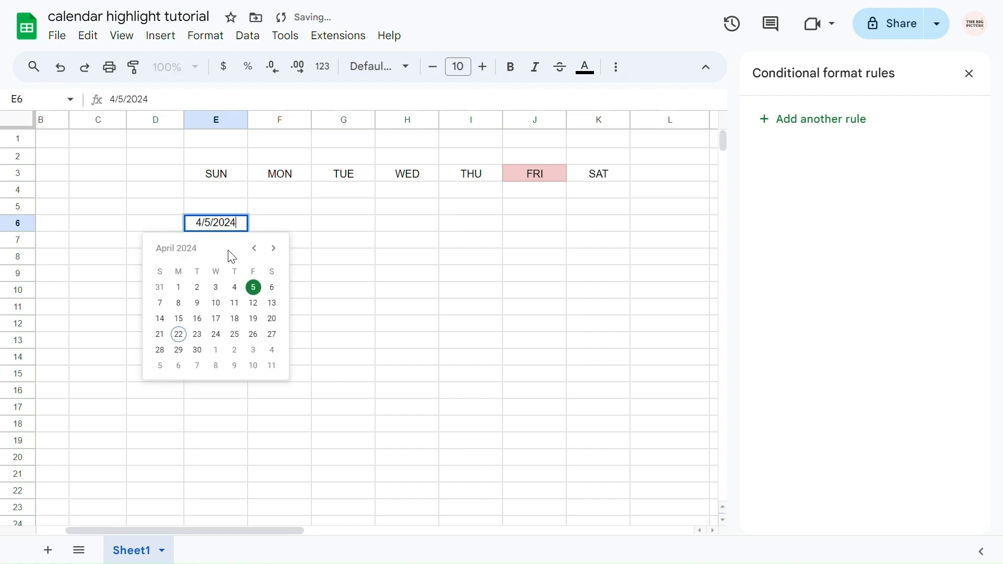
pyautogui.click(270, 287)
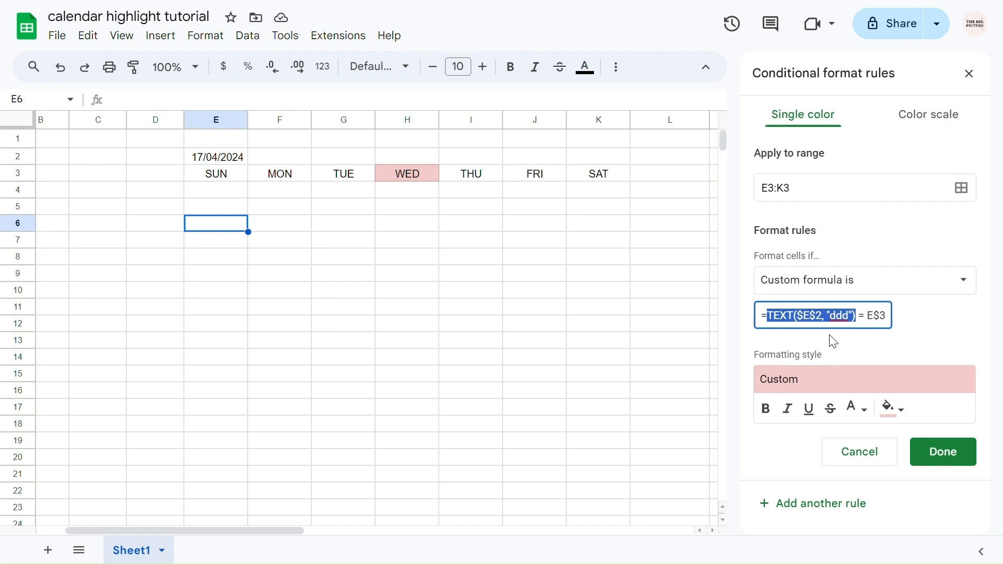
# Step: Examine the E$3 reference in the conditional formatting rule's custom formula
pyautogui.moveTo(866, 317); pyautogui.dragTo(888, 317)
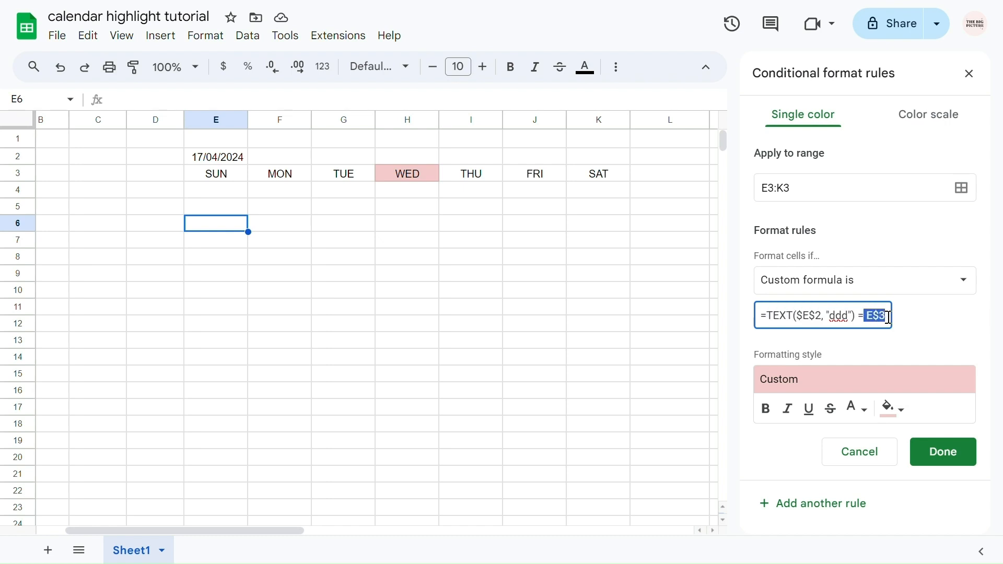
pyautogui.click(882, 346)
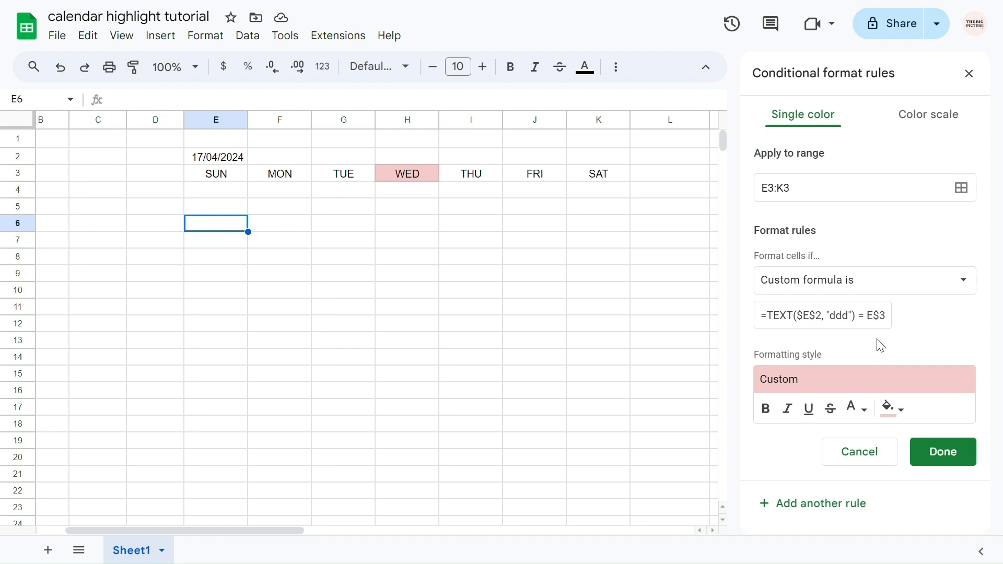
# Step: Autofill the weekday header from E3 down to E4 and pick 1 April 2024 in date cell E2
pyautogui.click(231, 178)
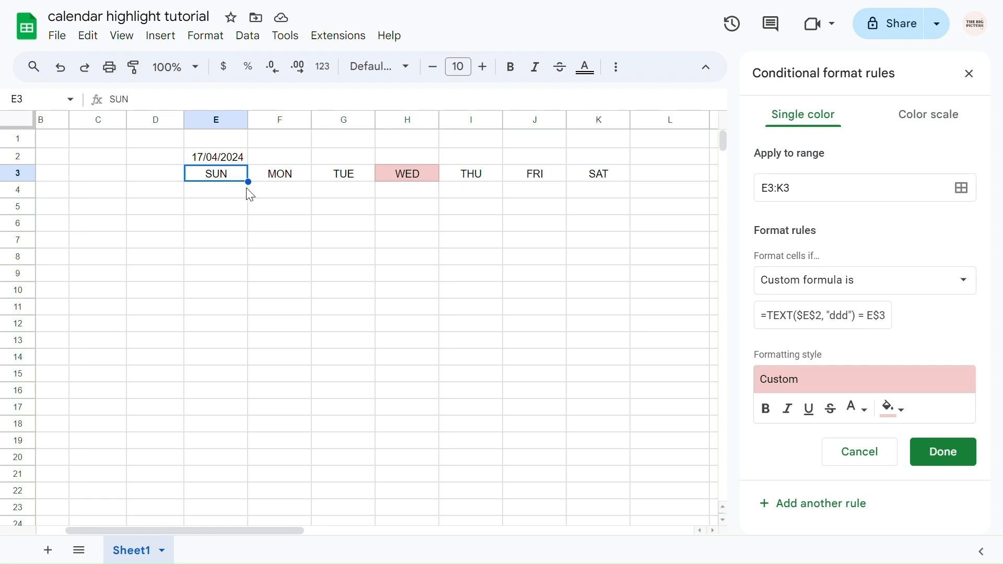
pyautogui.moveTo(250, 182); pyautogui.dragTo(244, 191)
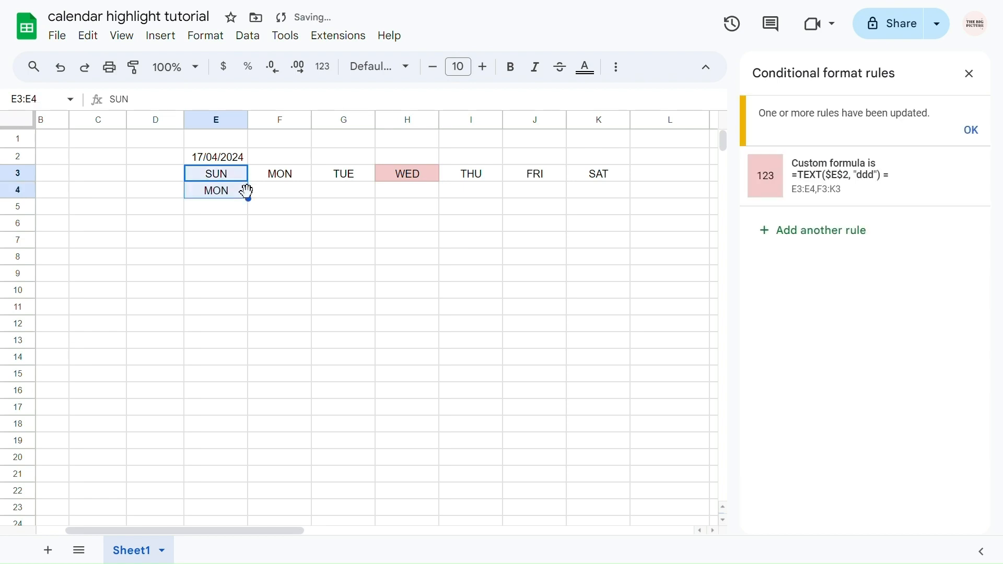
pyautogui.doubleClick(207, 157)
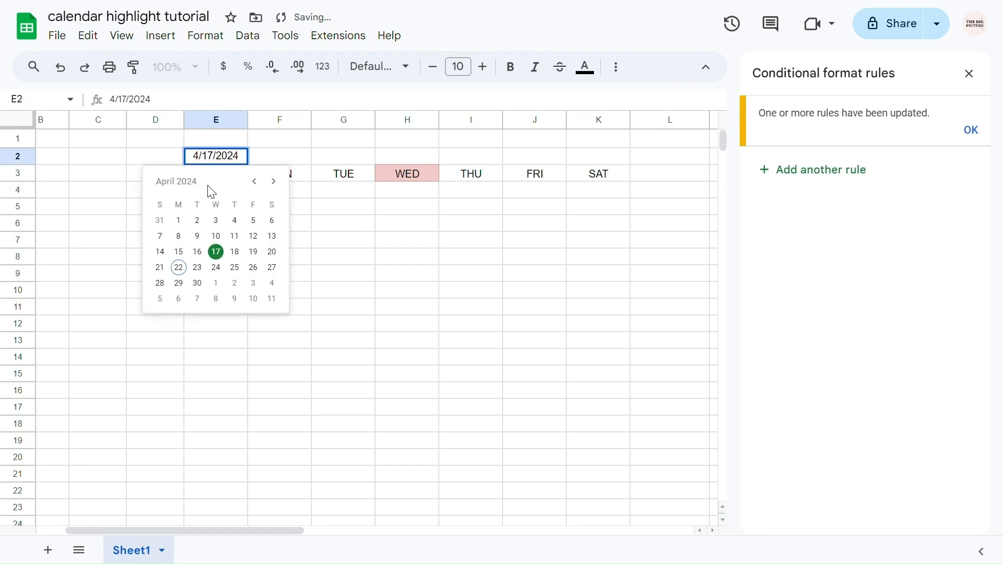
pyautogui.click(183, 223)
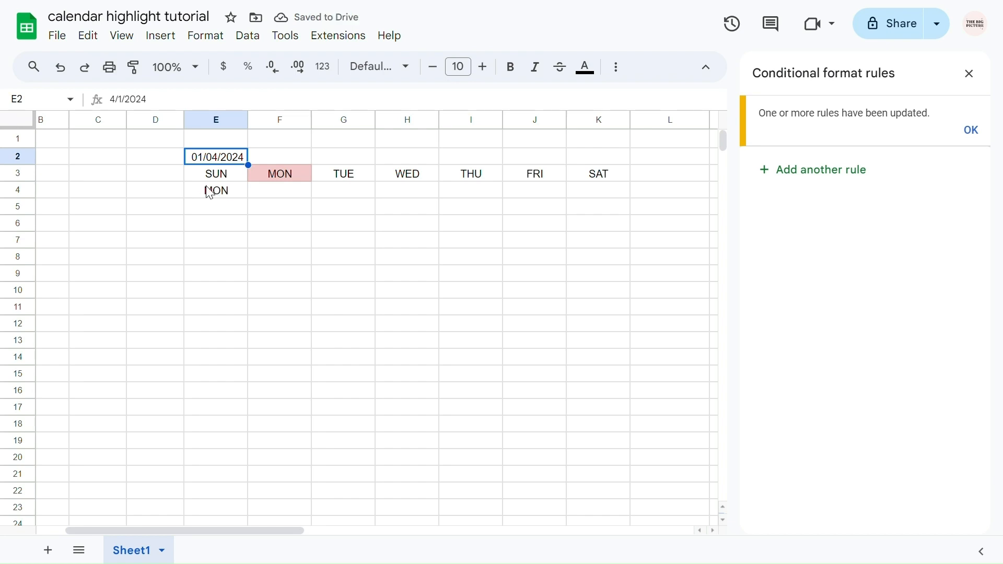
# Step: Undo the last date change in E2 and the weekday autofill into E4
pyautogui.hotkey('ctrl', 'z')
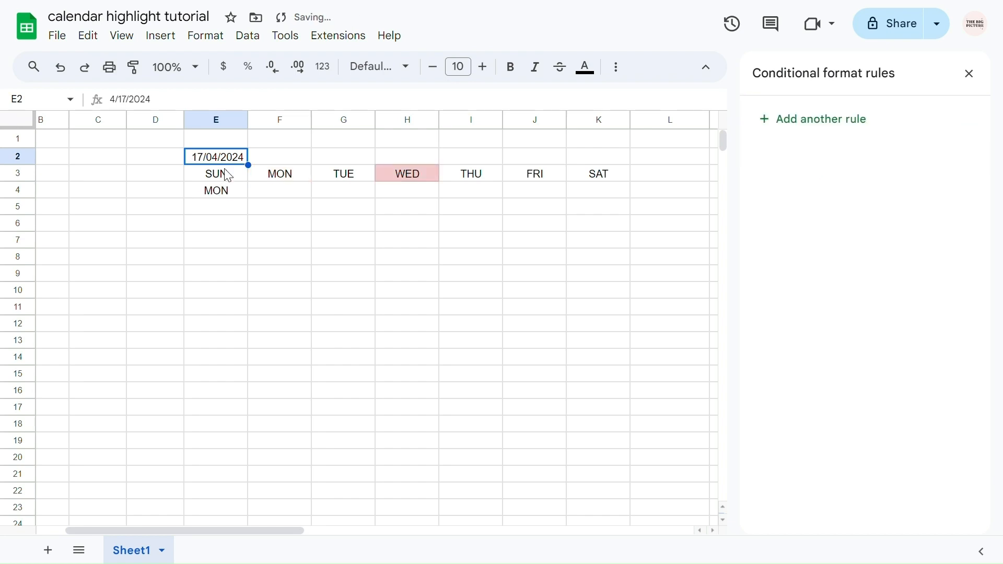
pyautogui.click(228, 176)
pyautogui.click(225, 217)
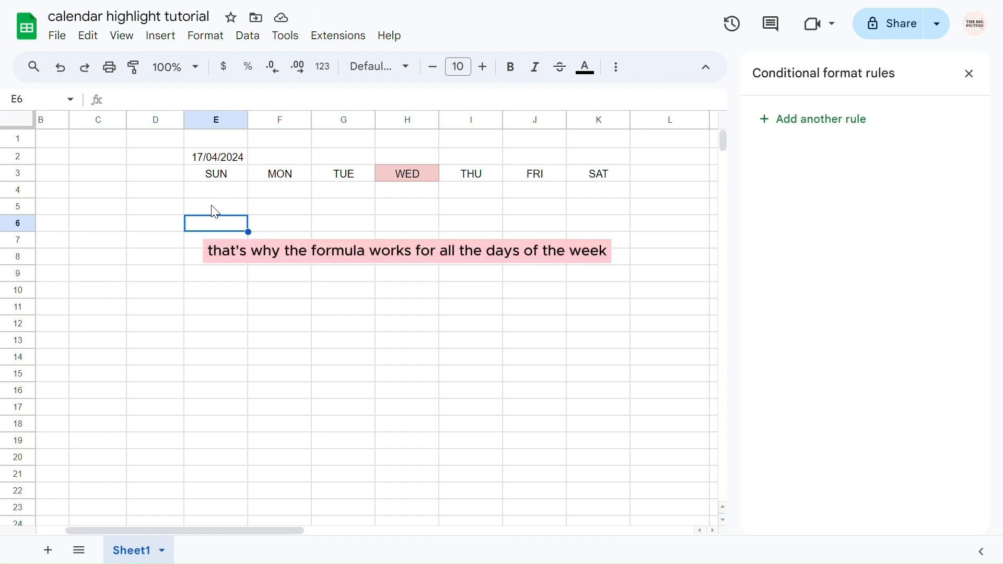
# Step: Autofill the weekday header from E3 back to D3 and pick 13 April 2024 in date cell E2
pyautogui.click(218, 175)
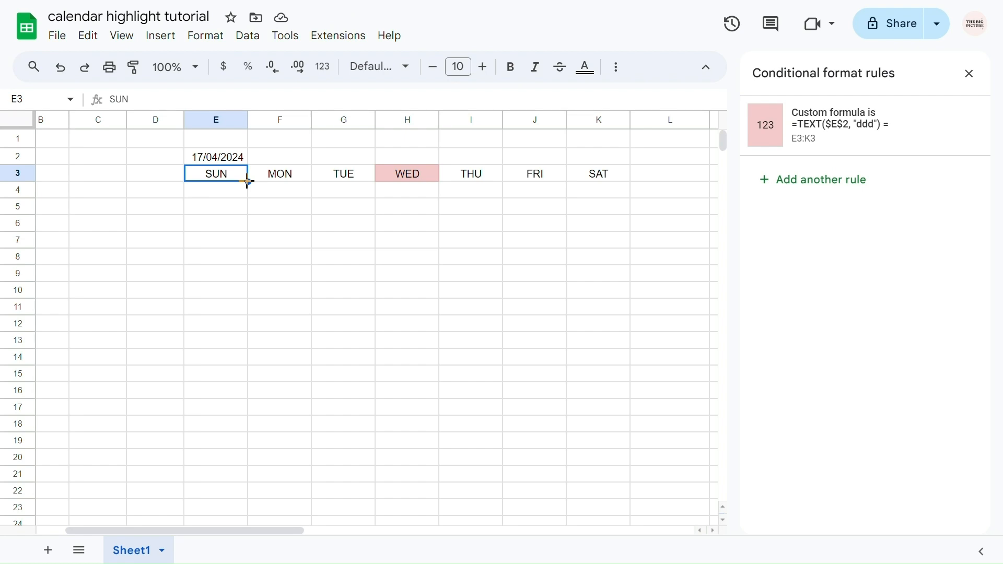
pyautogui.moveTo(248, 182); pyautogui.dragTo(152, 180)
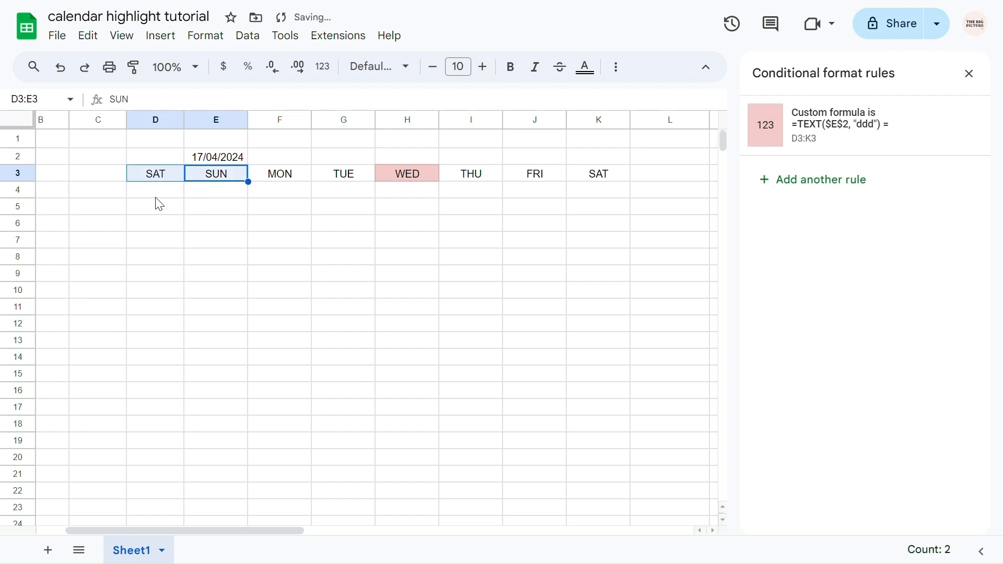
pyautogui.click(182, 208)
pyautogui.doubleClick(218, 157)
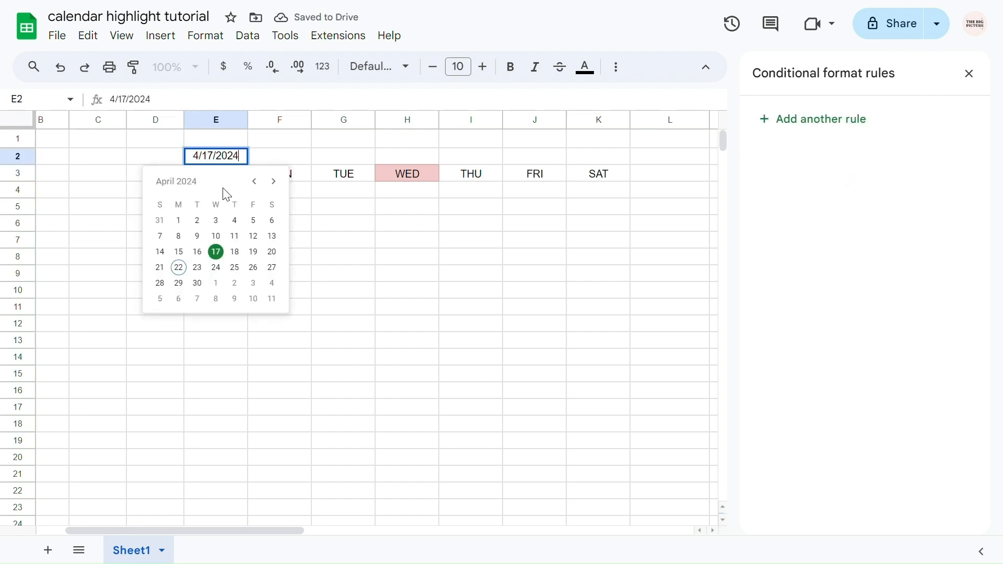
pyautogui.click(272, 237)
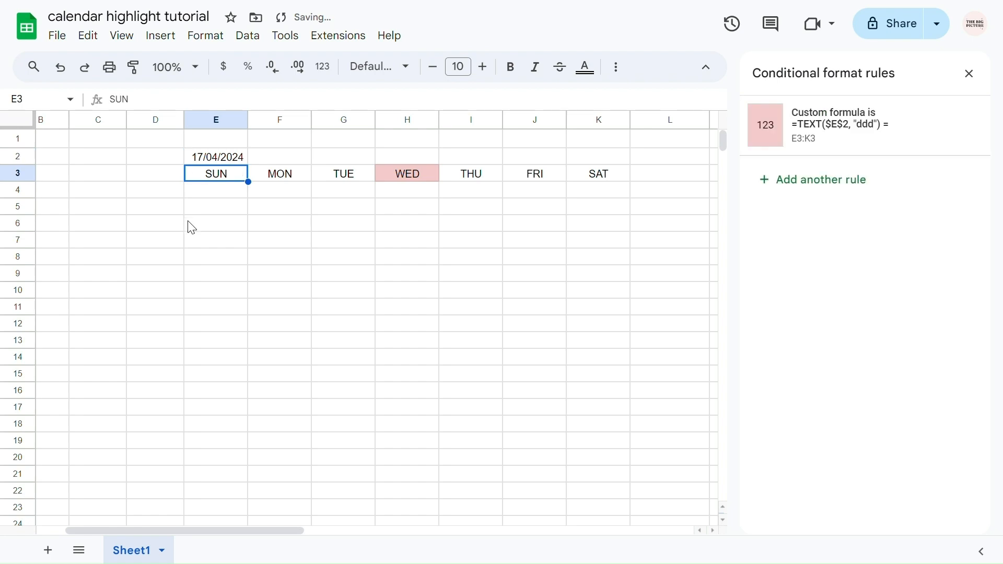
# Step: Review the custom formula rule applied to the weekday headers E3:K3 and close it without changing anything
pyautogui.click(240, 231)
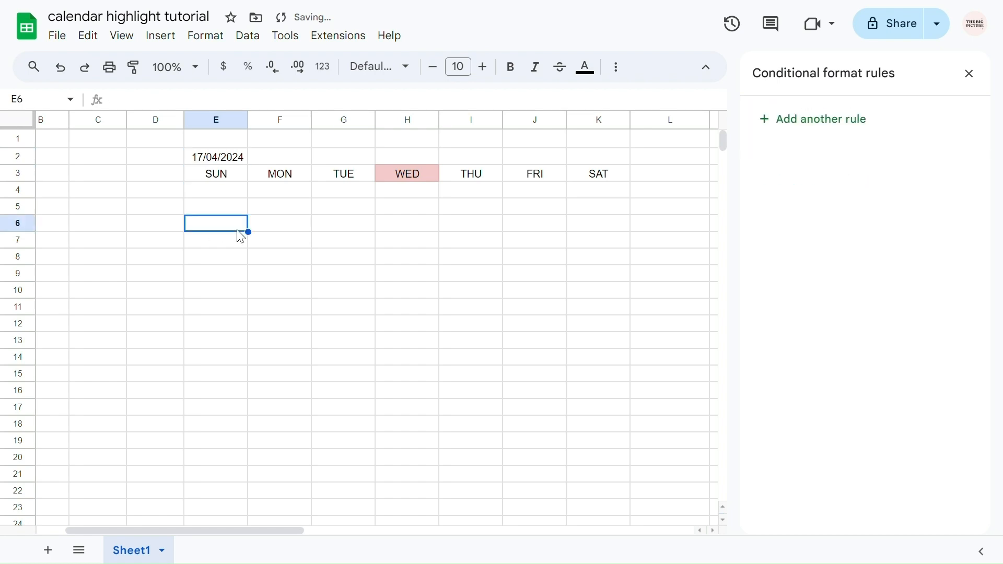
pyautogui.click(286, 257)
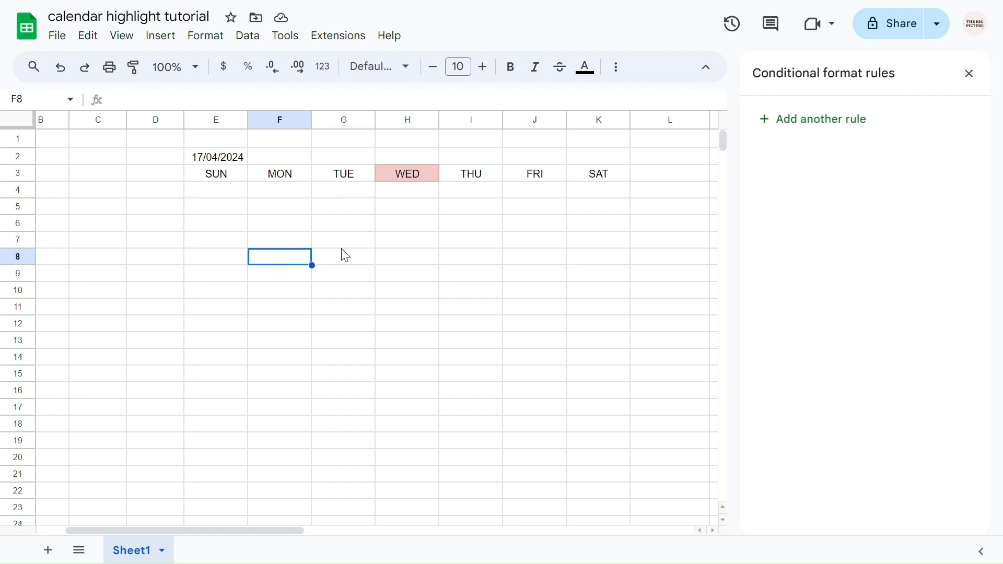
pyautogui.click(228, 176)
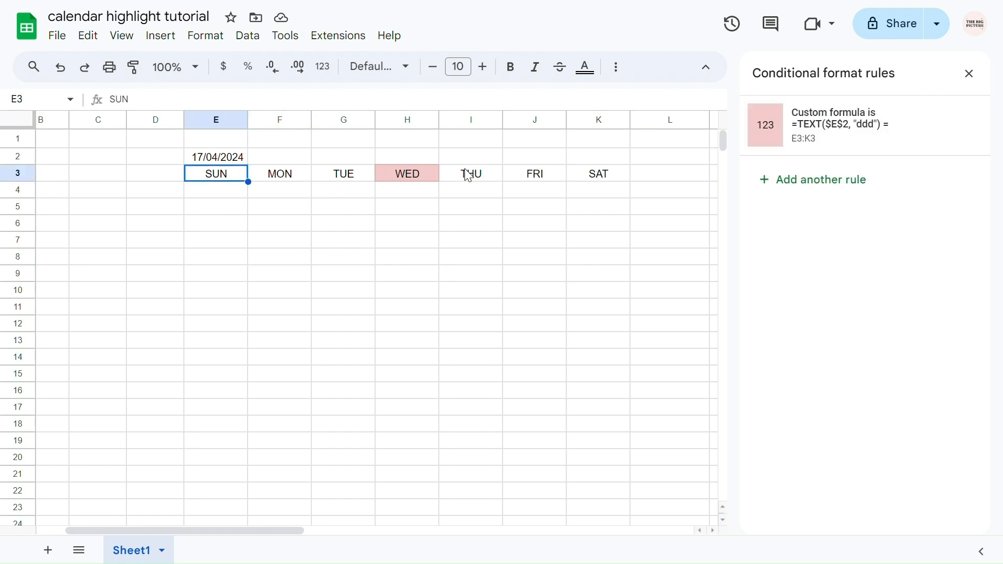
pyautogui.keyDown('shift'); pyautogui.click(588, 178); pyautogui.keyUp('shift')
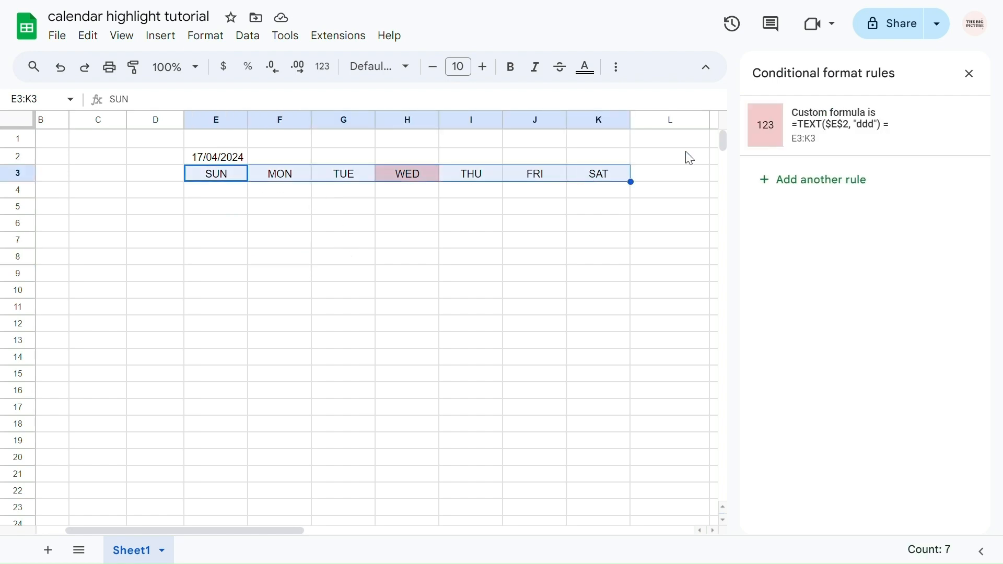
pyautogui.click(838, 131)
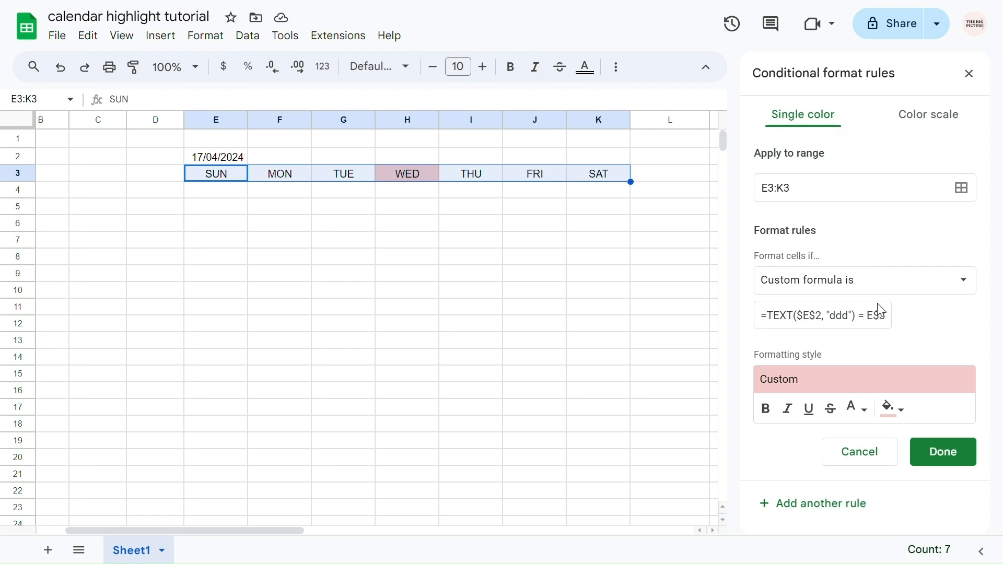
pyautogui.click(947, 464)
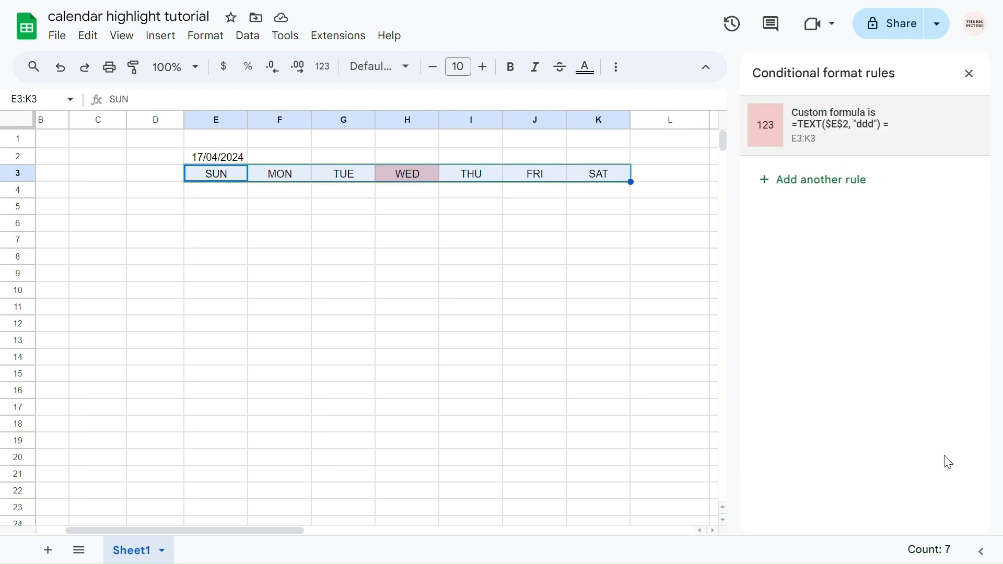
pyautogui.click(511, 295)
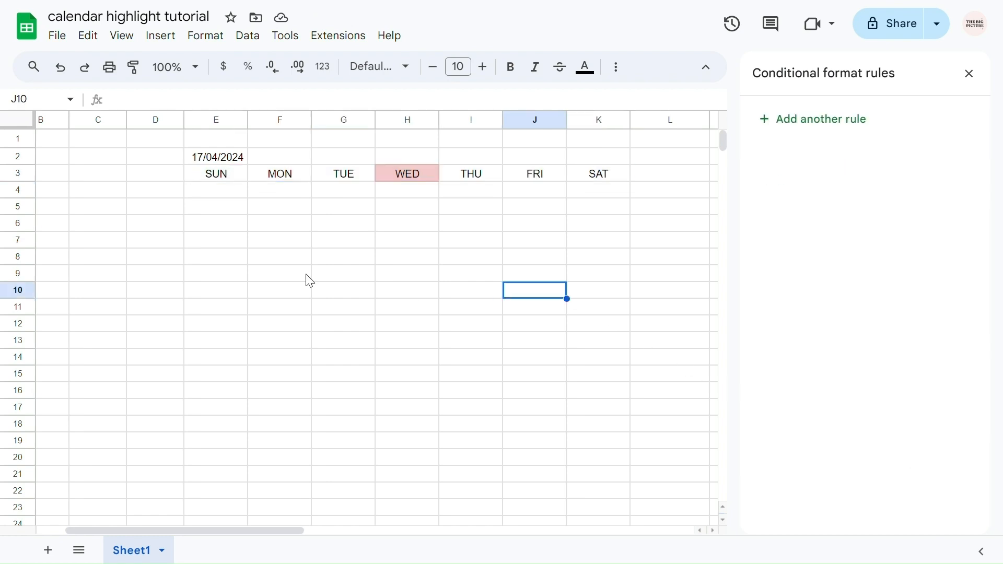
# Step: Test the weekday highlighting by picking 7, 8, 9, 10, 18, 26 and 27 April 2024 one after another in date cell E2
pyautogui.doubleClick(201, 163)
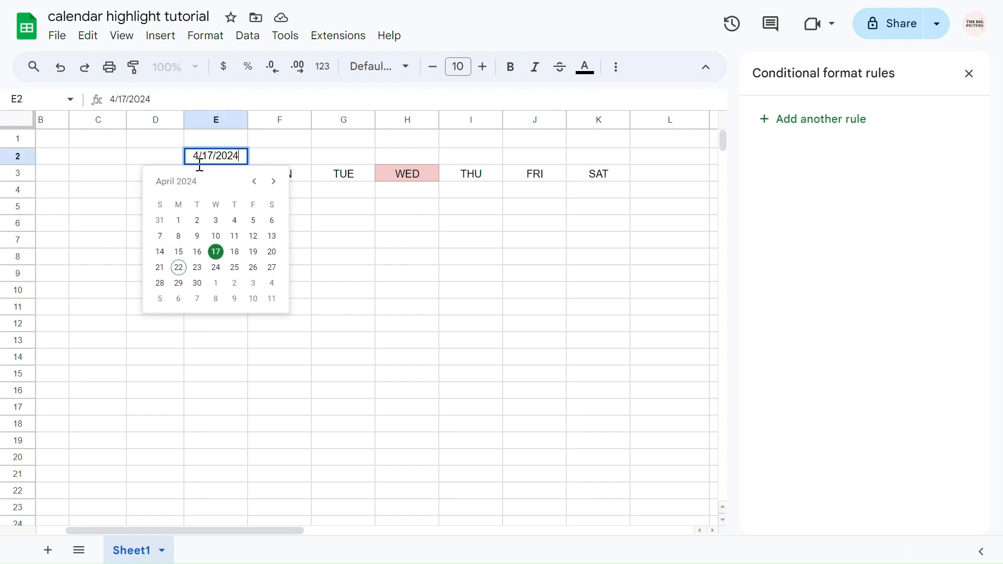
pyautogui.click(159, 236)
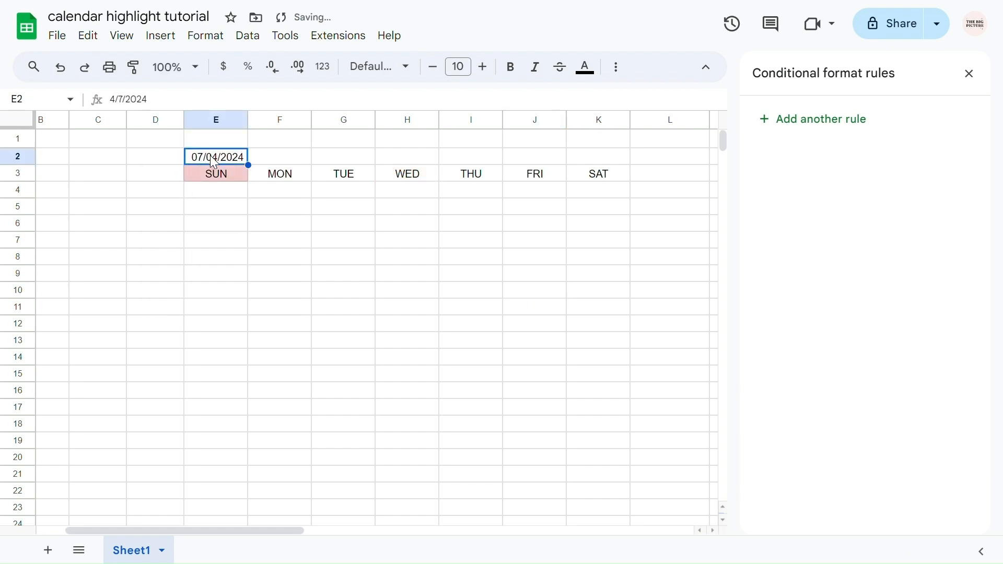
pyautogui.doubleClick(210, 156)
pyautogui.click(181, 236)
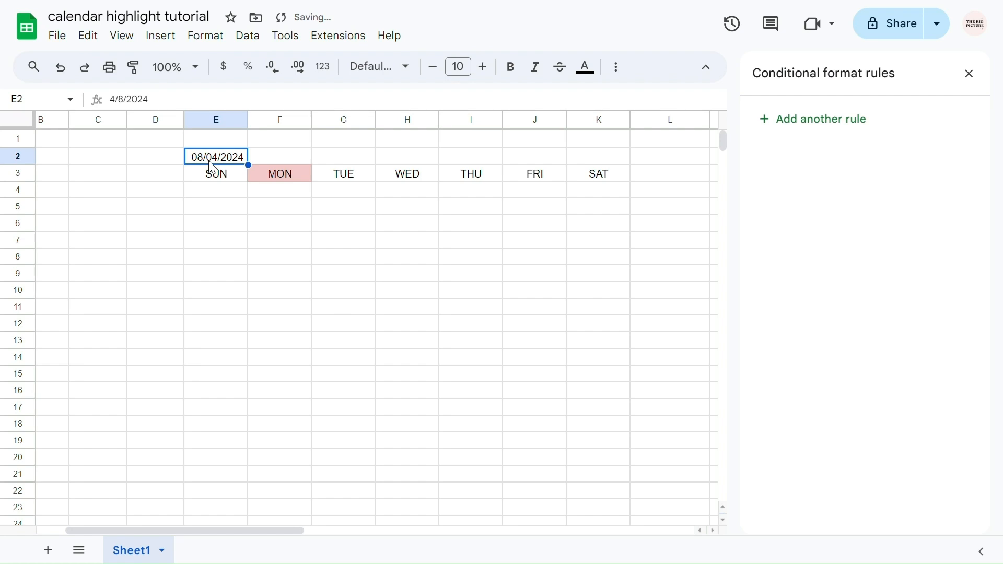
pyautogui.doubleClick(211, 166)
pyautogui.click(197, 237)
pyautogui.doubleClick(220, 158)
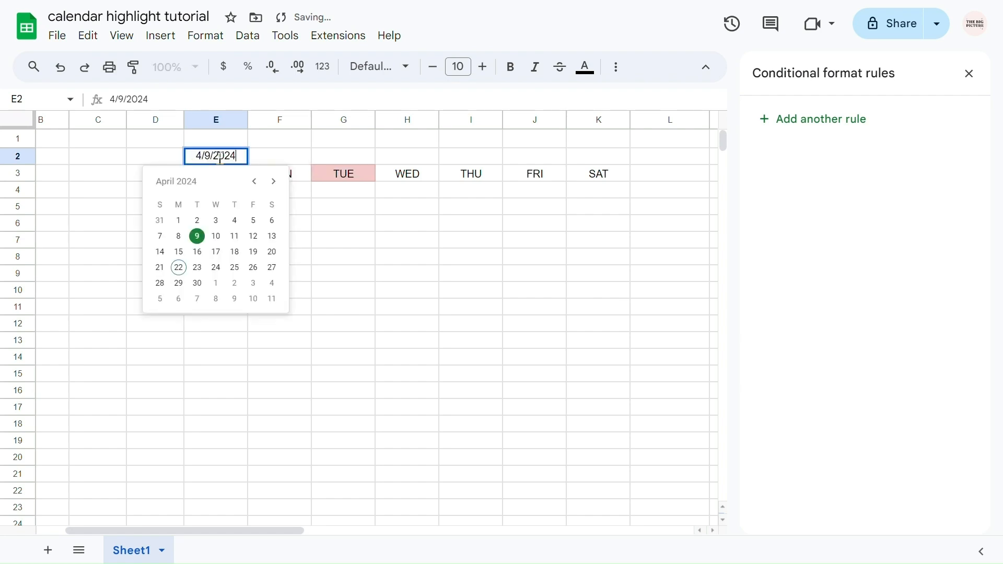
pyautogui.click(216, 236)
pyautogui.doubleClick(211, 157)
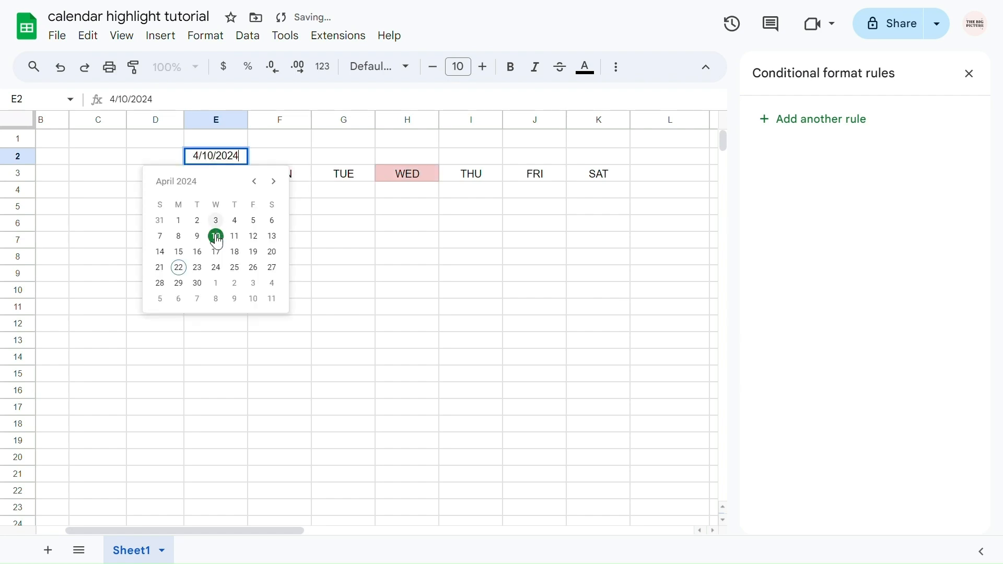
pyautogui.click(235, 252)
pyautogui.doubleClick(220, 158)
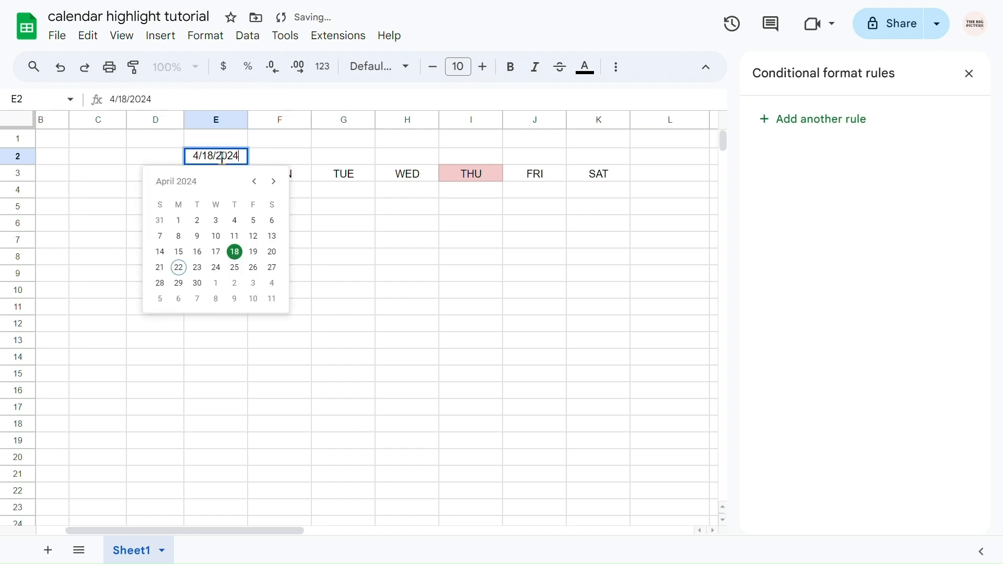
pyautogui.click(253, 268)
pyautogui.doubleClick(229, 158)
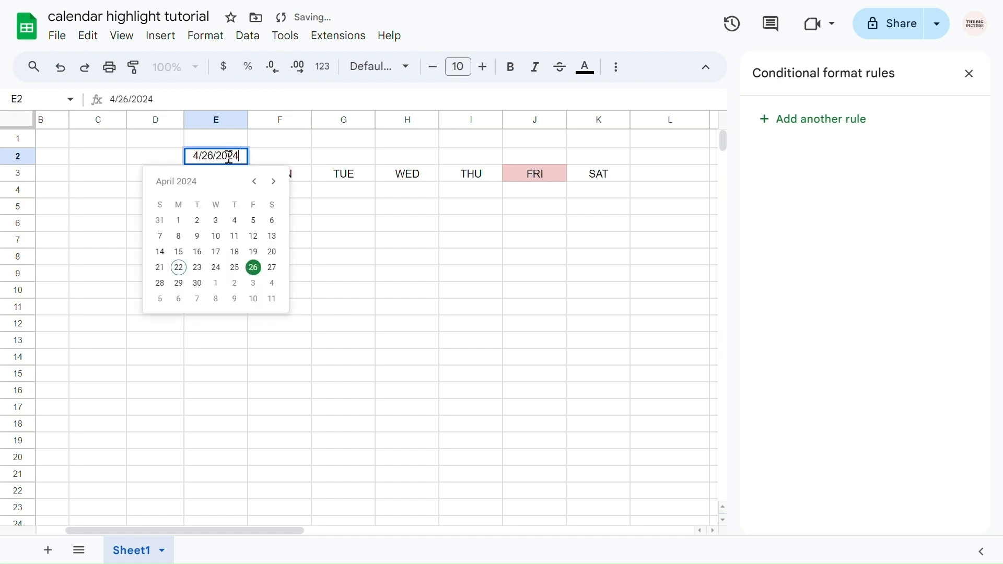
pyautogui.click(273, 268)
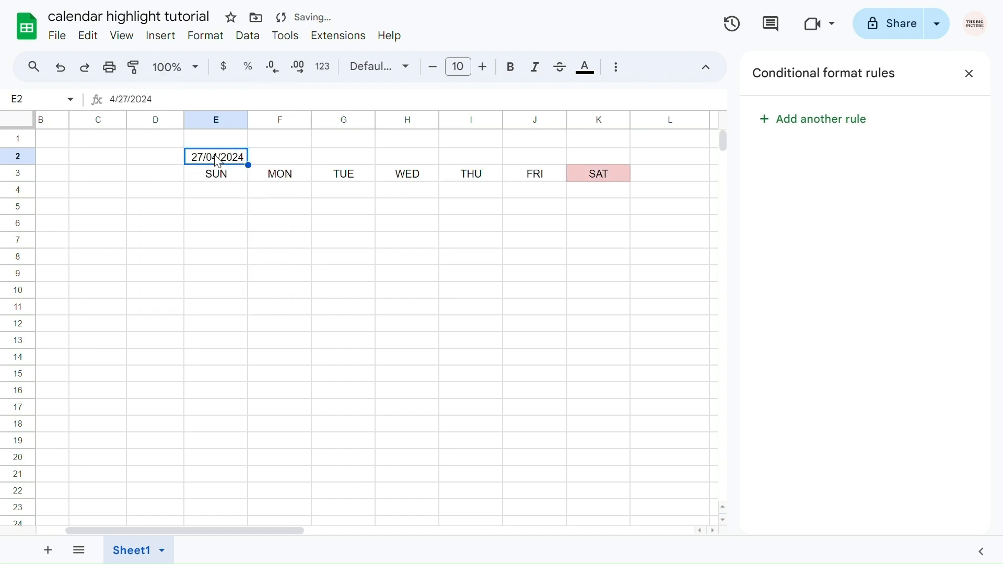